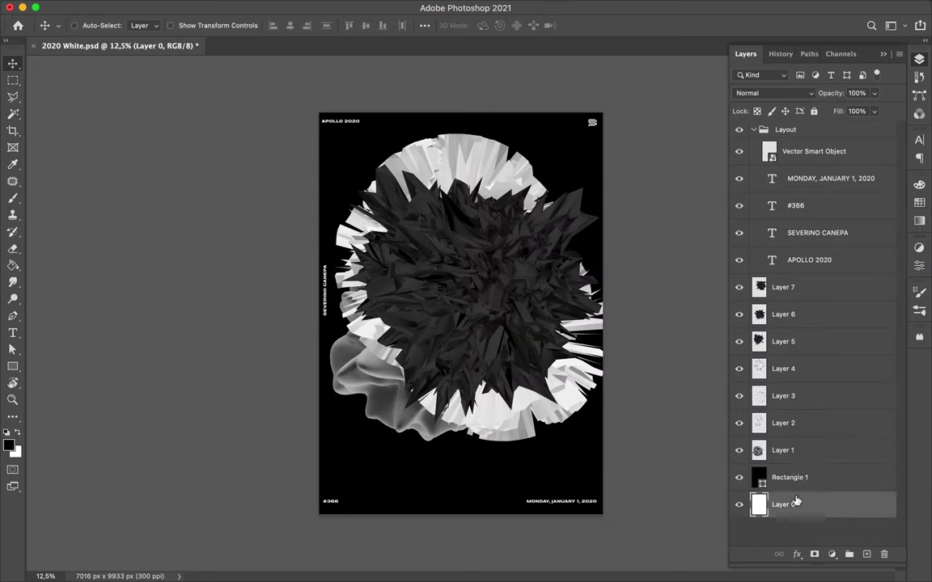
Change the issue number to 704, then select the date line and the graphic title text for editing.
left_click(329, 501)
type("704")
left_click(533, 501)
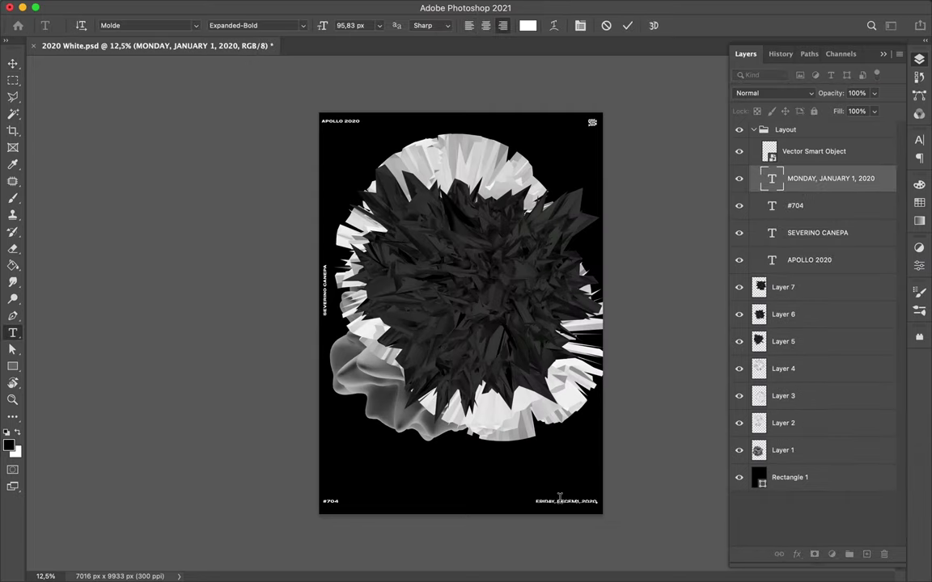
double_click(386, 310)
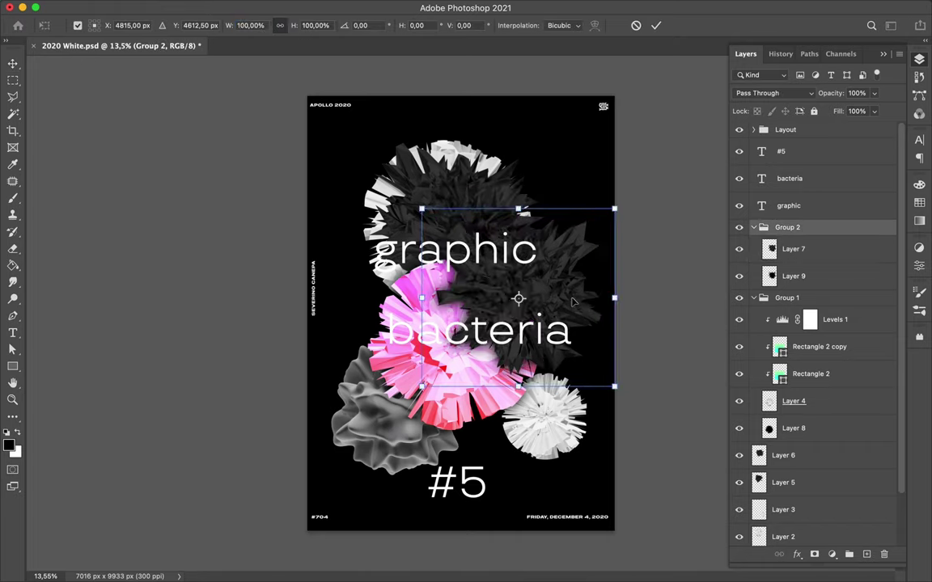
Position the grey spiky blob group, lower the colour rectangles, and set Rectangle 2 copy 7 to Color.
left_click_drag(567, 261, 566, 267)
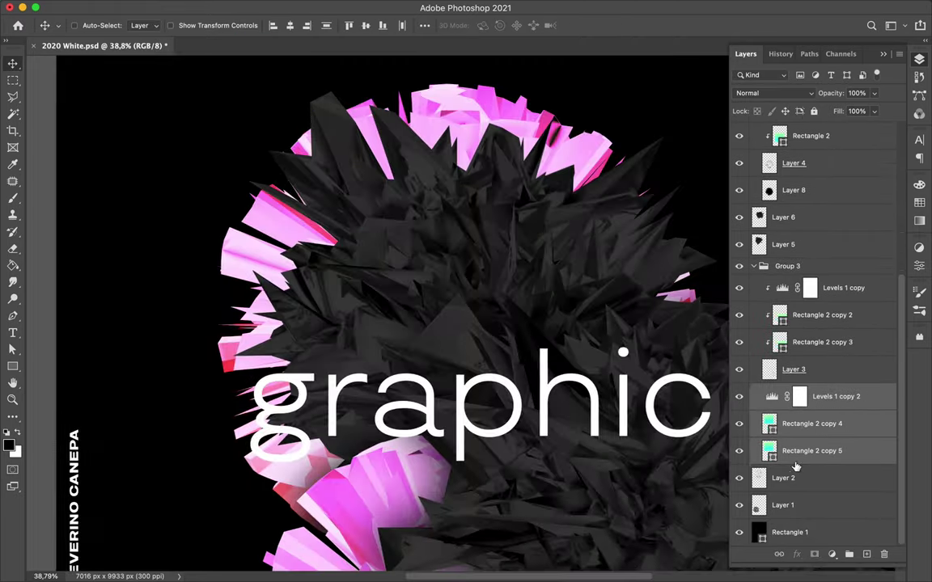
left_click(789, 473)
left_click(789, 450)
left_click_drag(803, 448, 803, 463)
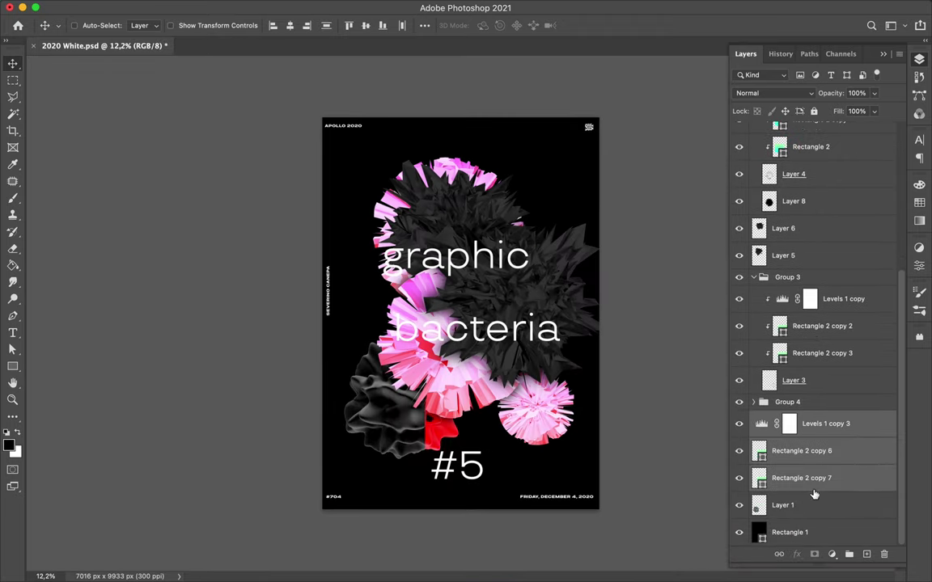
left_click(811, 478)
left_click(773, 93)
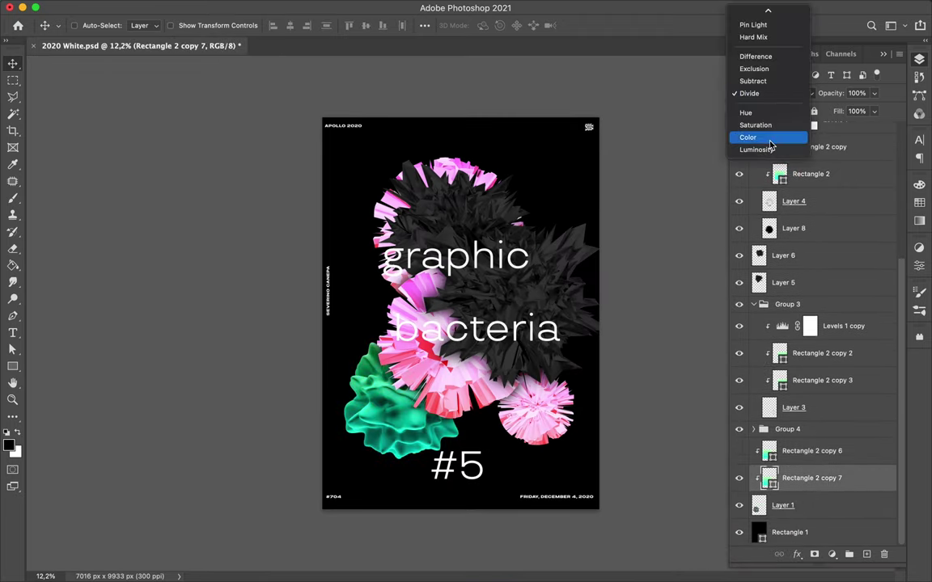
left_click(752, 135)
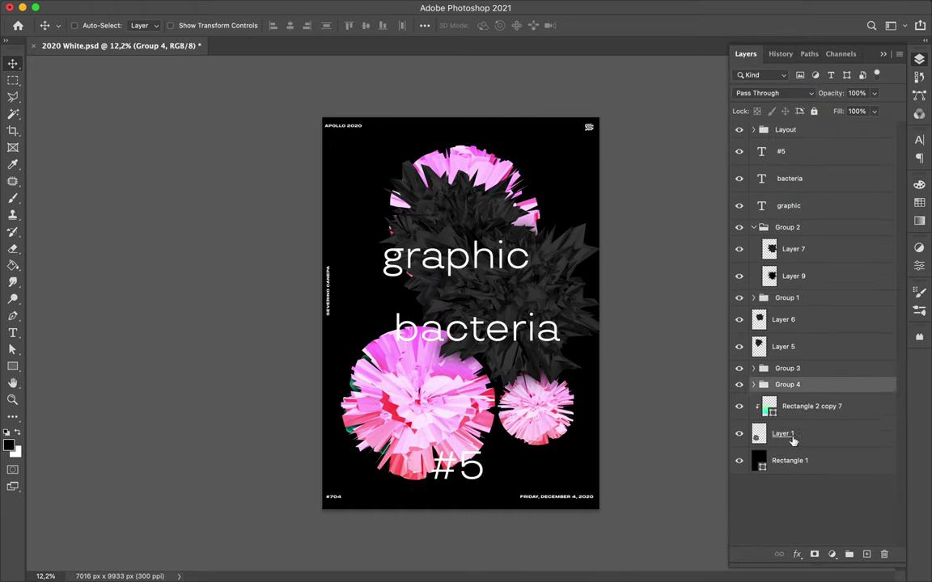
Move Group 5 above Group 2, centre the green blob, and draw a white line across the top.
left_click_drag(787, 223, 787, 228)
left_click_drag(477, 304, 529, 387)
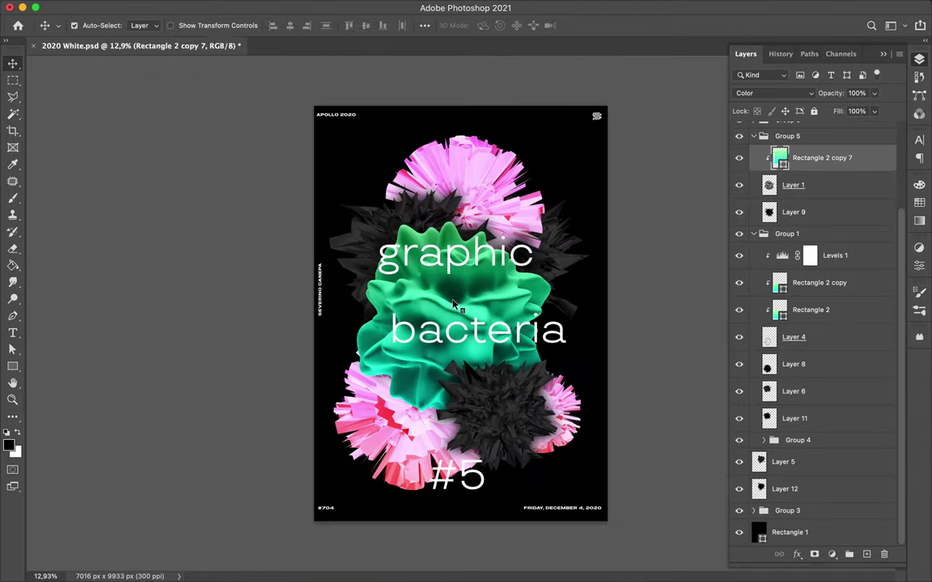
key("ctrl+t")
left_click_drag(453, 306, 548, 217)
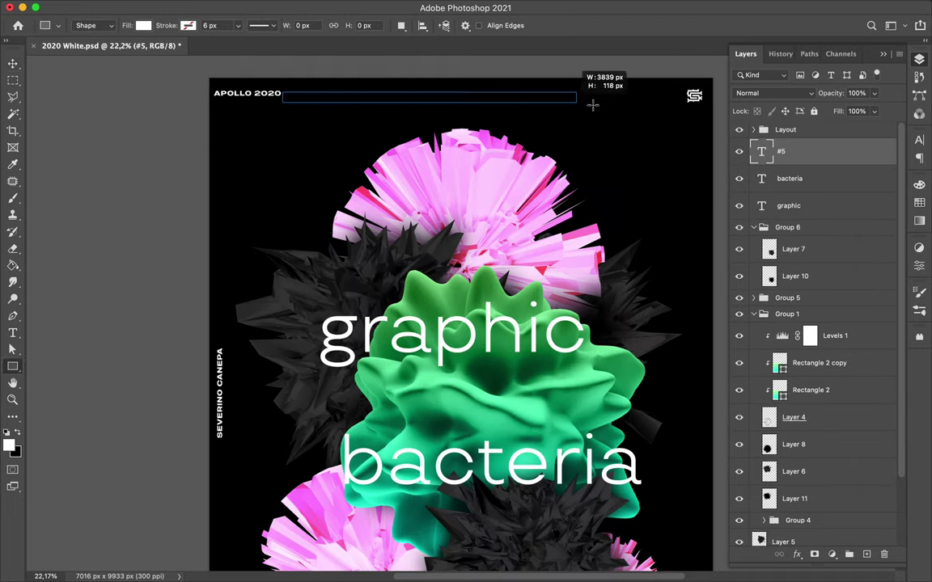
left_click_drag(590, 99, 683, 94)
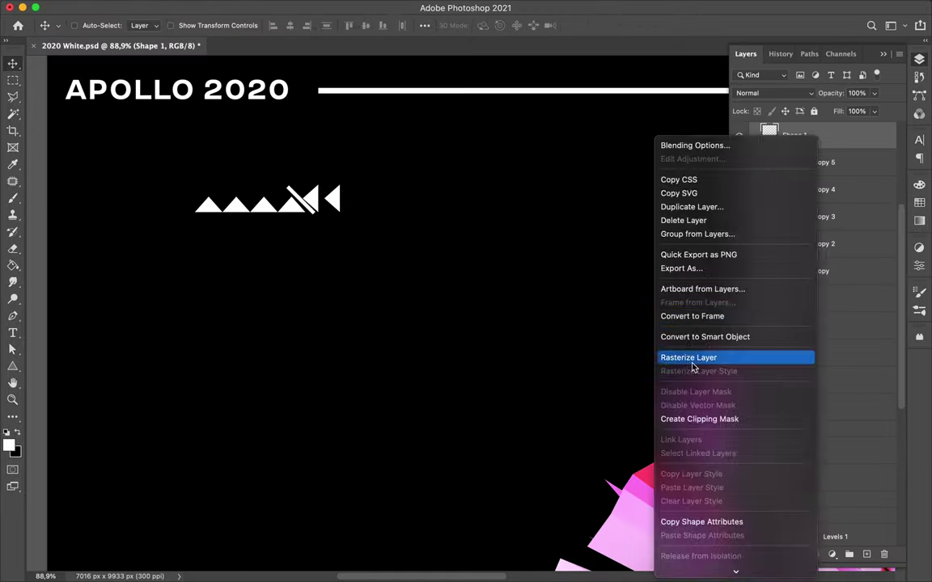
Arrange duplicated triangles and diagonal stripes into a pattern, moving the stripes 45 px down.
right_click(843, 142)
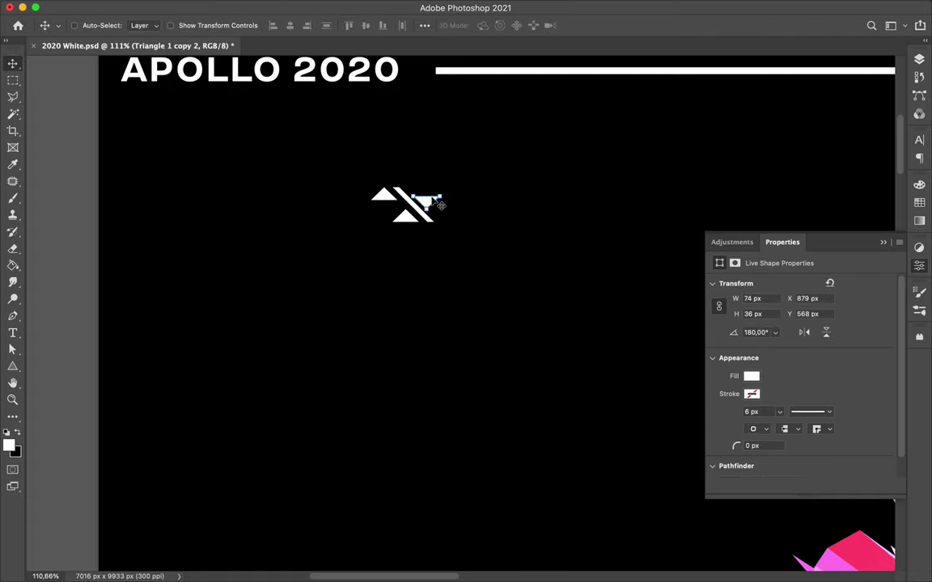
left_click_drag(435, 226, 484, 226)
left_click(198, 7)
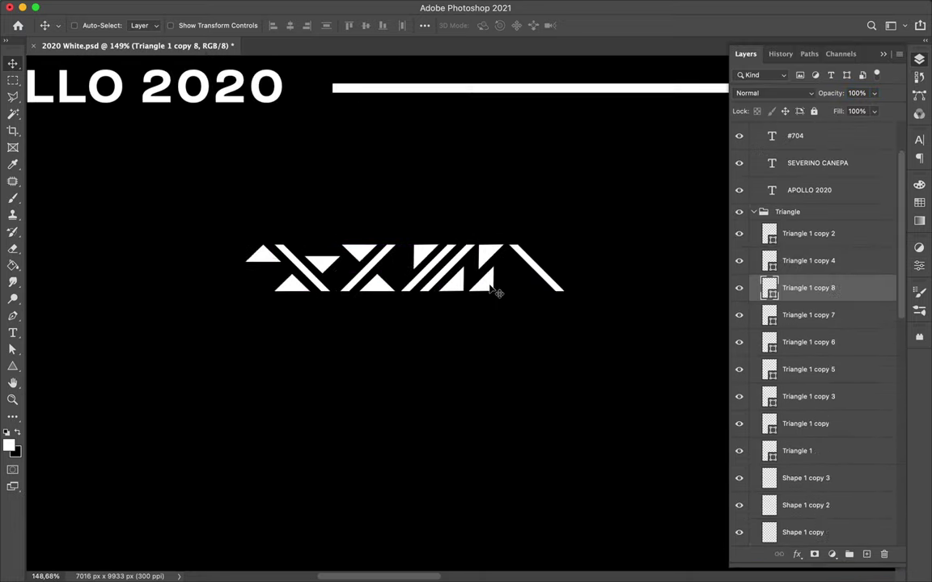
left_click_drag(497, 293, 548, 257)
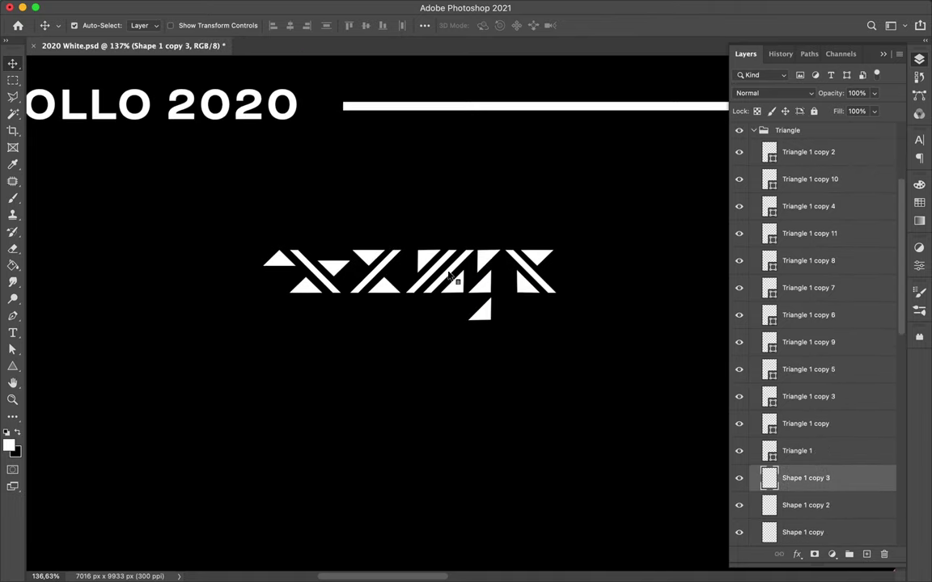
scroll(462, 317, "up", 5)
left_click_drag(514, 388, 515, 388)
scroll(510, 376, "down", 3)
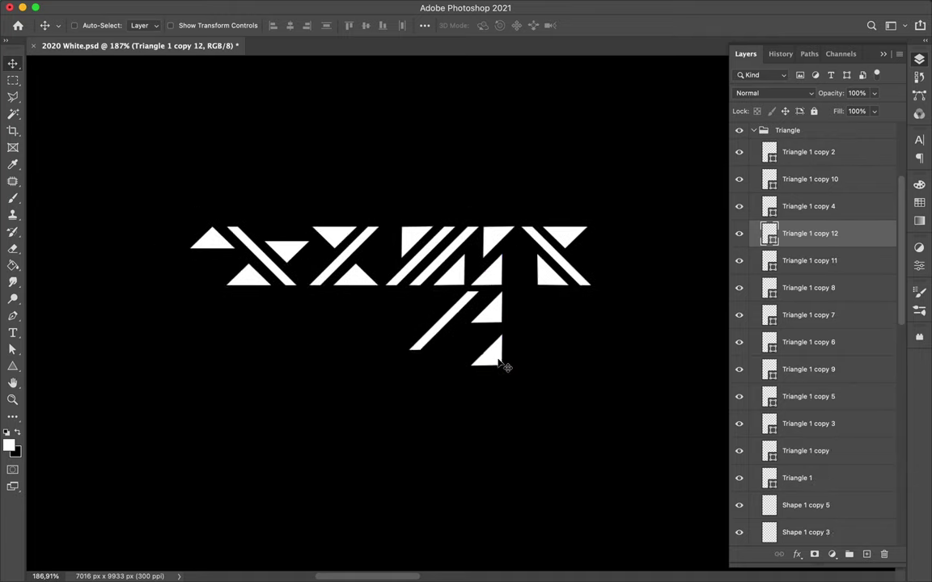
left_click_drag(455, 303, 455, 340)
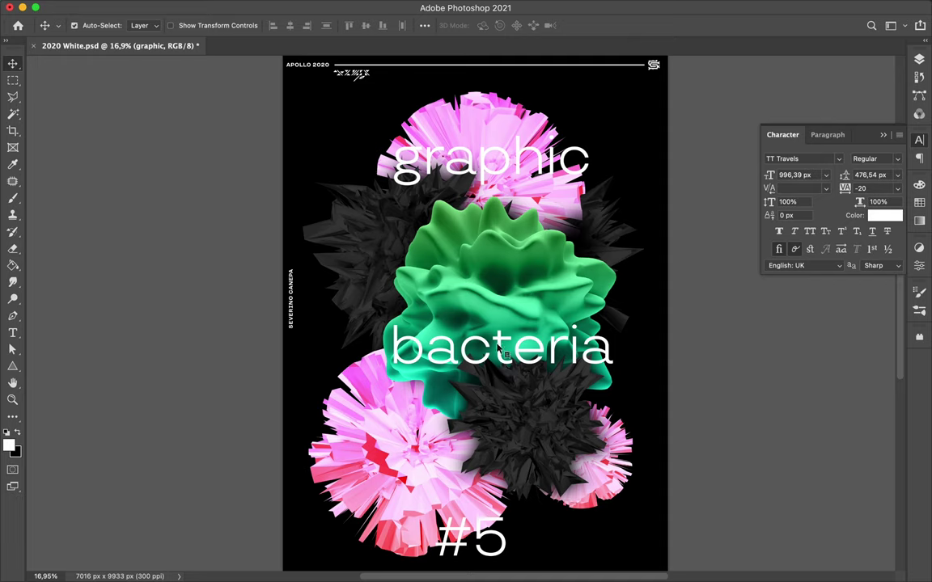
Scale the title pieces up about 1.4x, then move gra- left and phic right.
key("ctrl+t")
left_click_drag(378, 136, 301, 63)
key("Return")
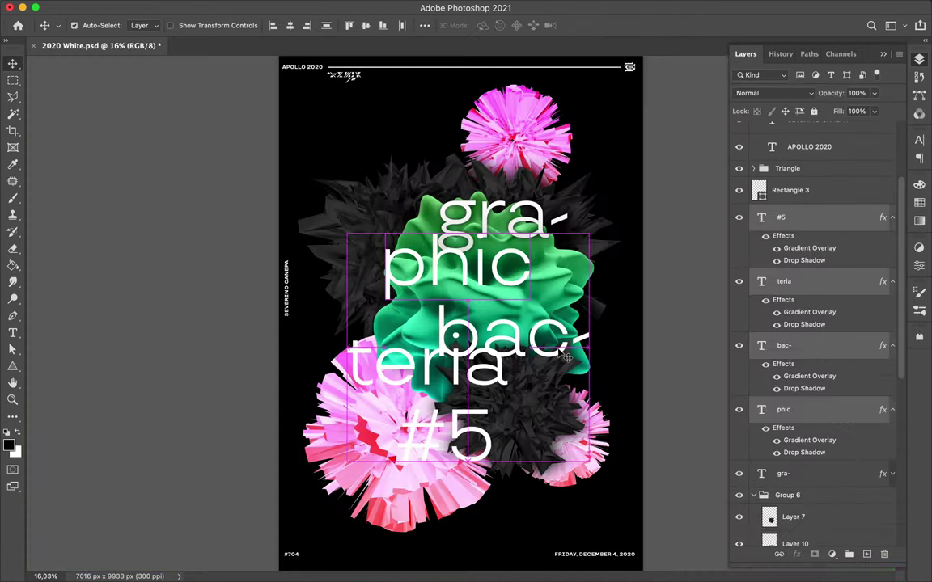
key("Return")
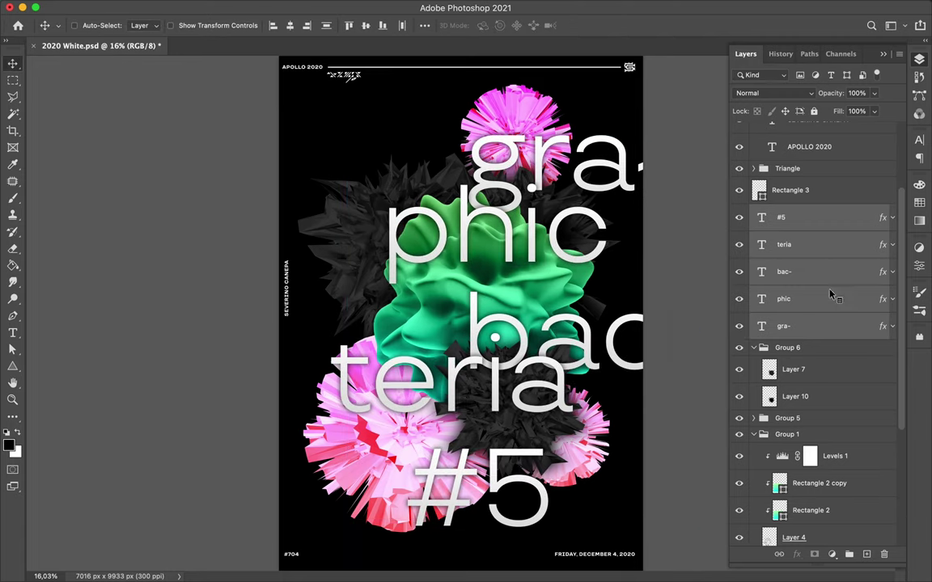
double_click(831, 291)
key("Return")
left_click(818, 218, "shift")
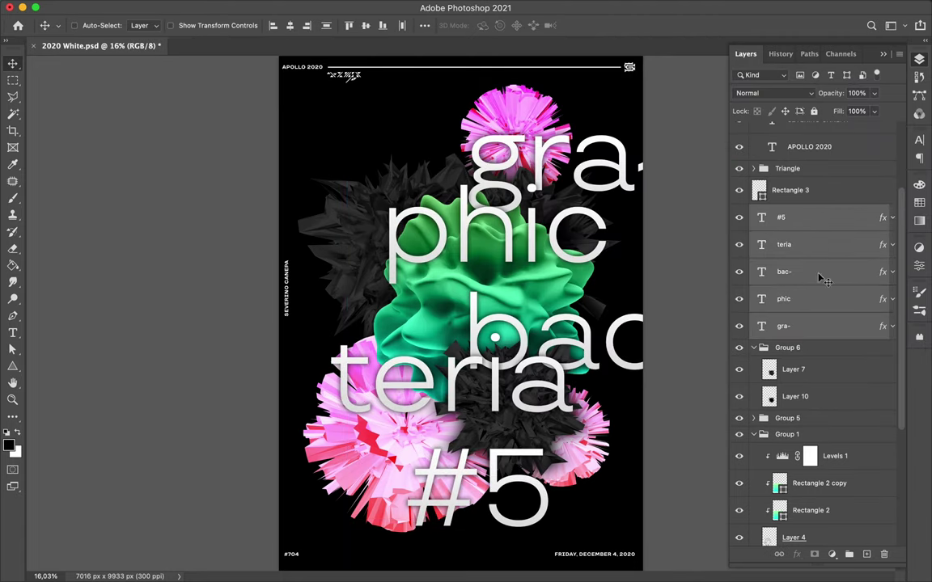
left_click_drag(442, 129, 405, 124)
left_click_drag(466, 228, 510, 229)
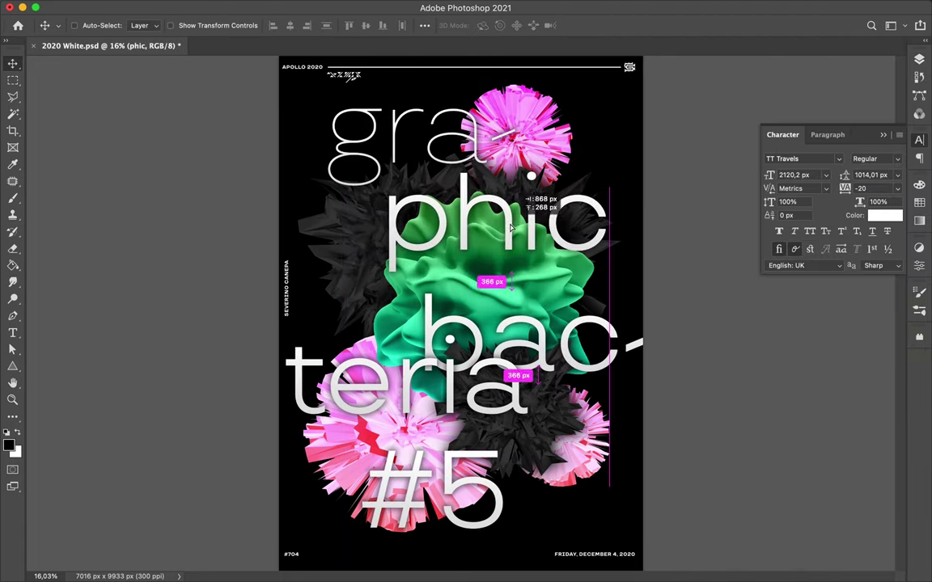
Give #5 and teria heavy weights and phic a light weight, shifting bac- left and nudging phic.
left_click(876, 159)
left_click(809, 298)
mouse_move(563, 356)
left_mouse_down()
mouse_move(466, 361)
mouse_move(529, 374)
left_mouse_up()
left_click(899, 159)
left_click(548, 257, "ctrl")
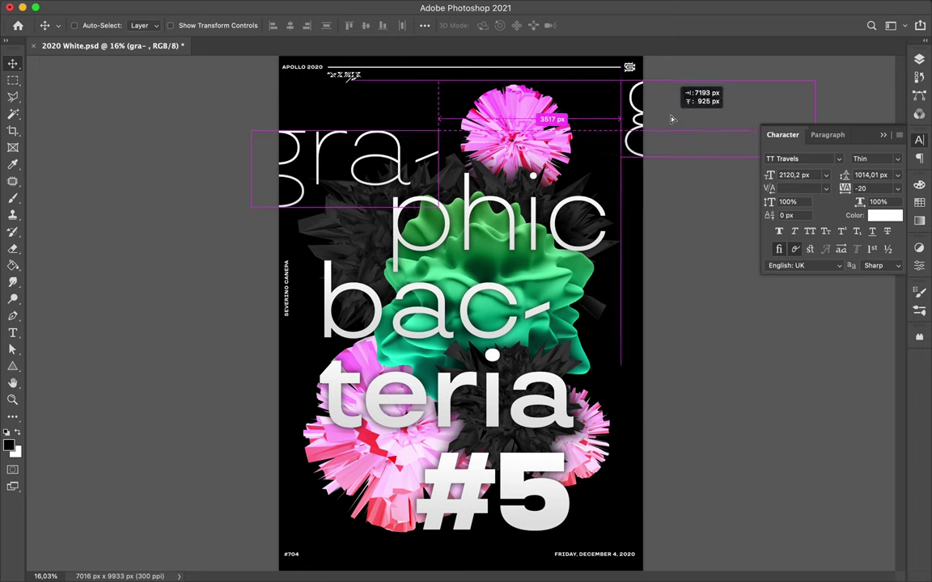
left_click_drag(537, 229, 506, 265)
Move phic down near Group 1, set Layer 9 to Multiply, and reposition its blob.
key("F7")
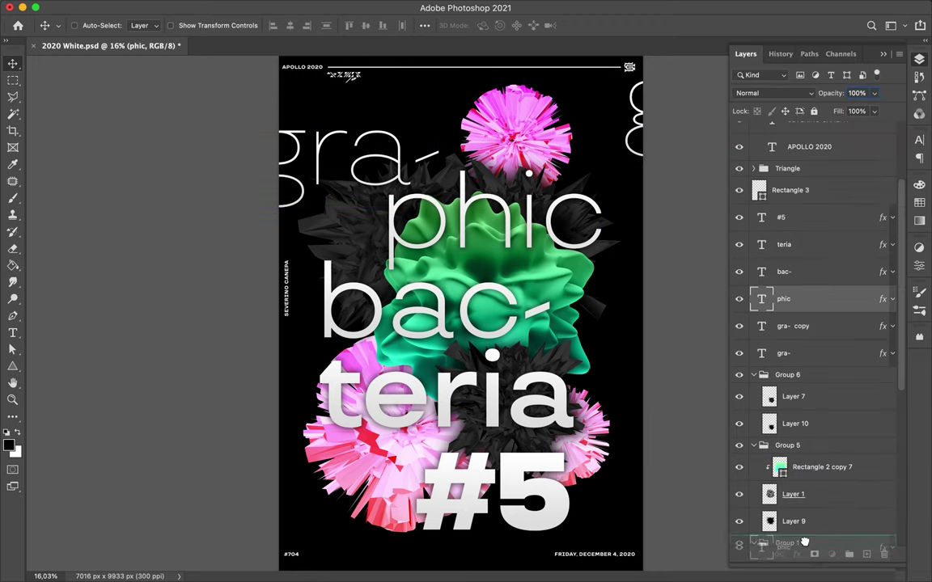
left_click_drag(797, 436, 799, 433)
left_click(793, 407)
left_click(774, 93)
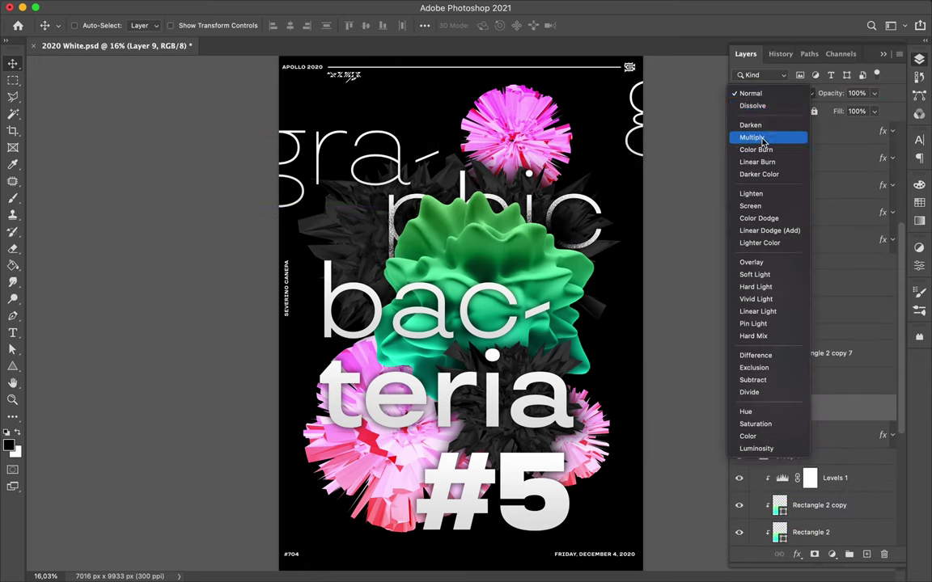
left_click(762, 139)
key("ctrl+t")
key("Return")
left_click_drag(477, 178, 477, 212)
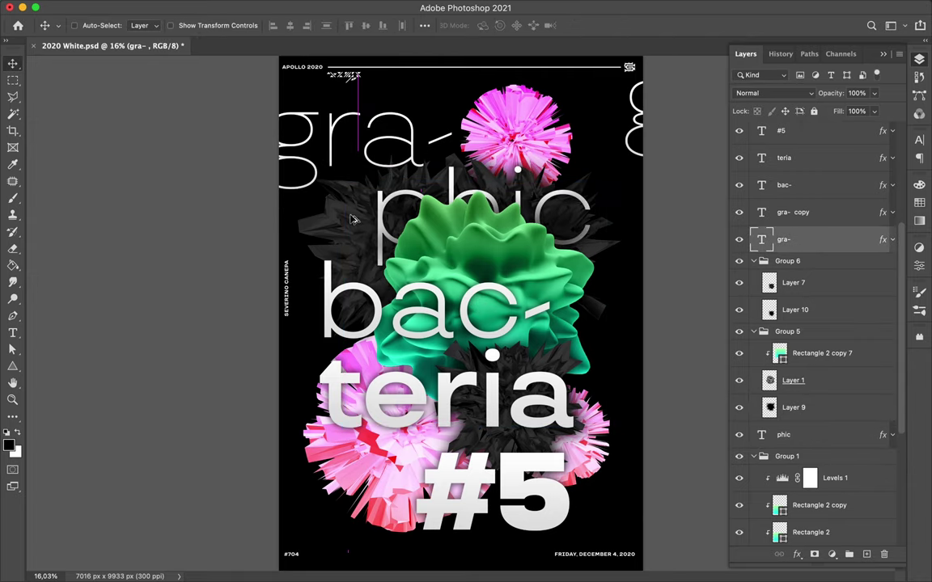
Move Layer 6 and Layer 11 out of Group 1, place gra- below phic, and bring bac- and teria to the top.
left_click_drag(380, 179, 345, 220)
left_click_drag(821, 452, 809, 251)
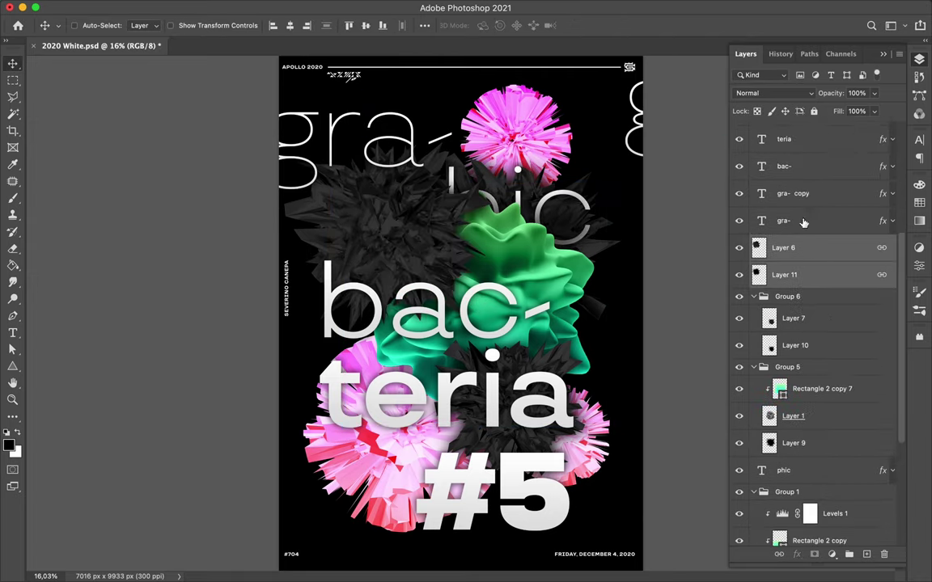
left_click_drag(809, 198, 814, 345)
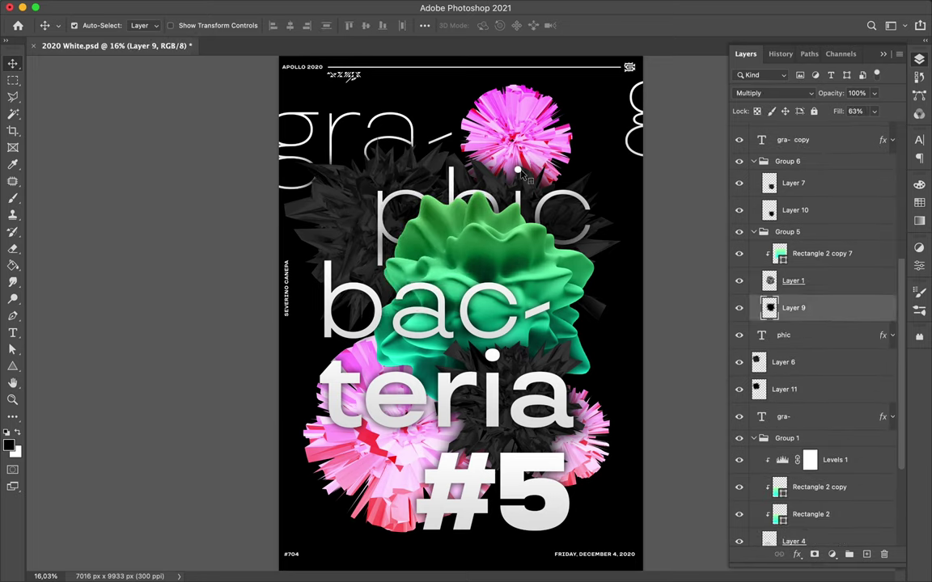
left_click_drag(586, 206, 595, 196)
left_click(453, 308)
key("ctrl+shift+bracketright")
Bring teria to the top, move it right, place a teria copy lower left, and nudge bac- and phic.
left_click(453, 397)
key("ctrl+shift+bracketright")
left_click_drag(453, 396, 559, 348)
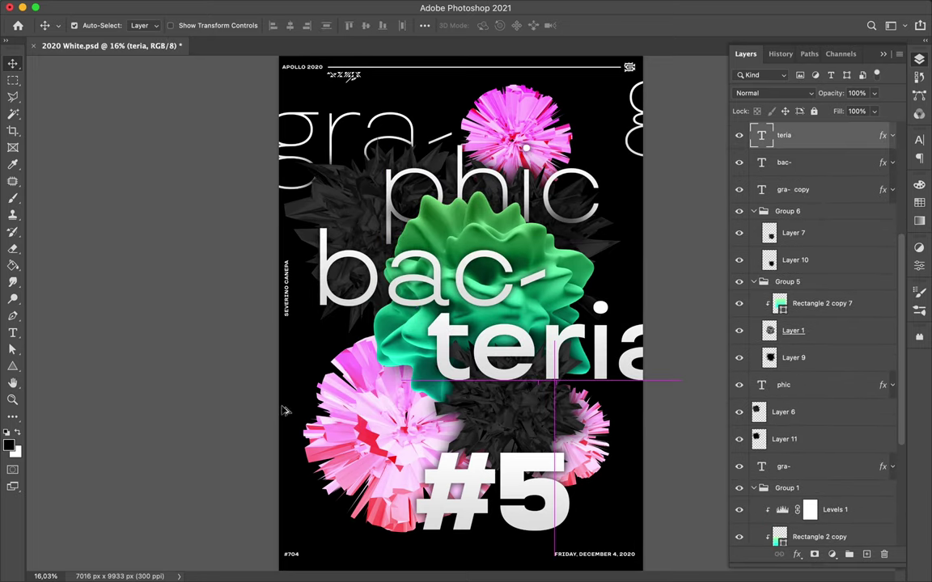
left_click_drag(287, 411, 57, 479)
key("t")
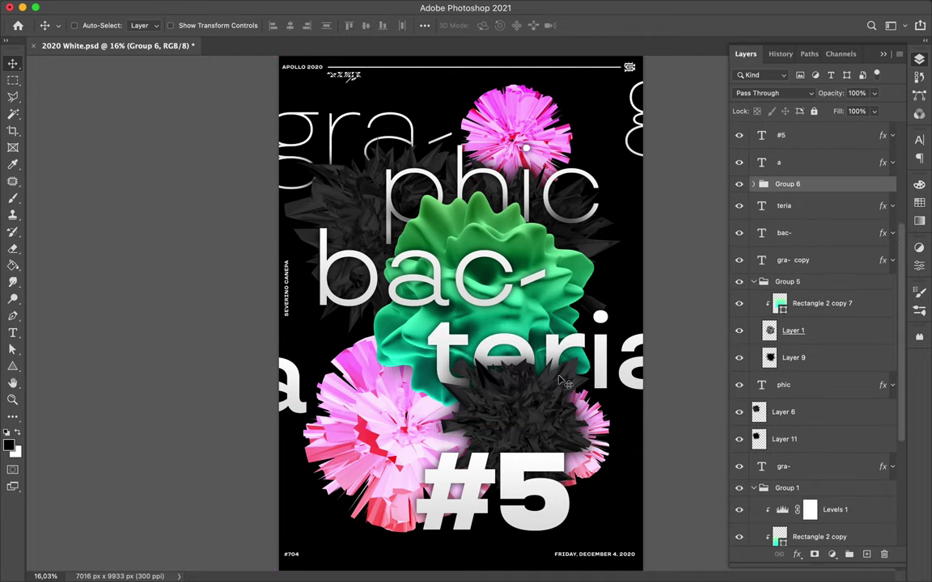
left_click_drag(380, 279, 366, 279)
left_click_drag(469, 186, 461, 184)
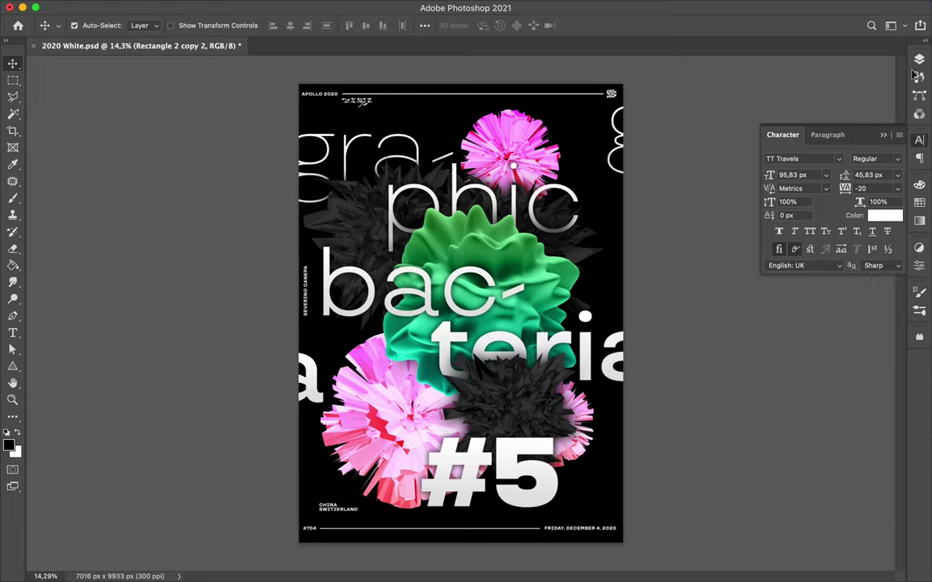
Expand Group 3 and add new empty Layer 14, then open the filter and blend-mode lists.
left_click(919, 59)
left_click(797, 179)
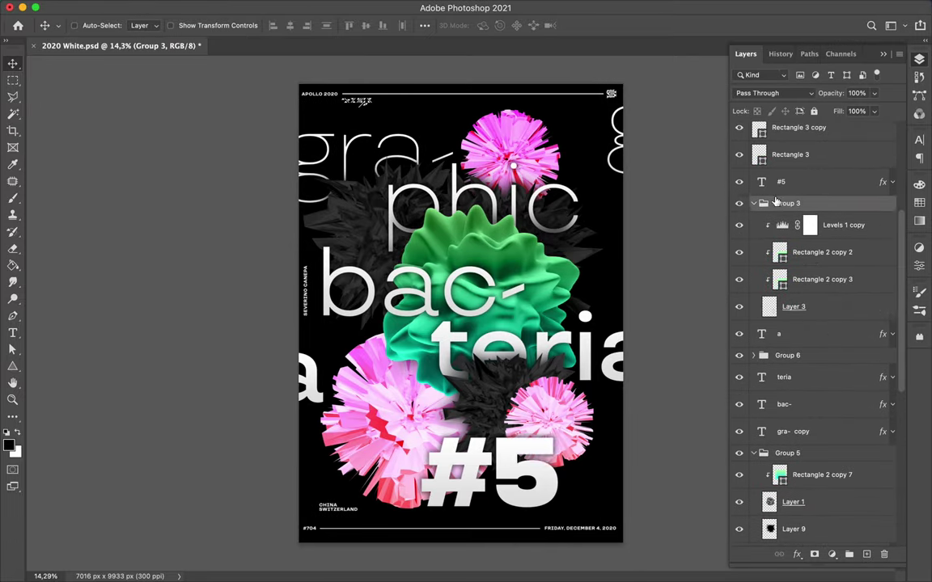
left_click(867, 555)
key("g")
key("m")
left_click(303, 6)
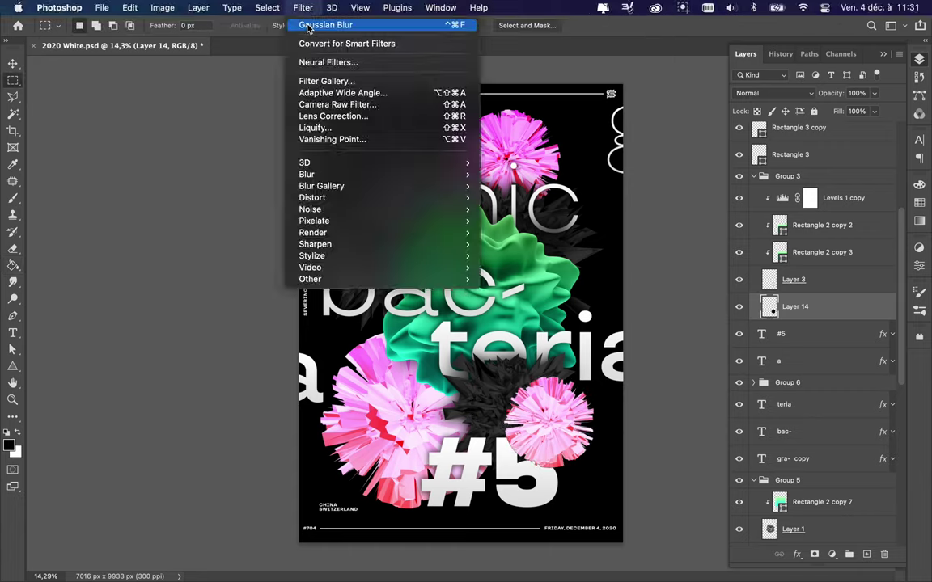
left_click(774, 93)
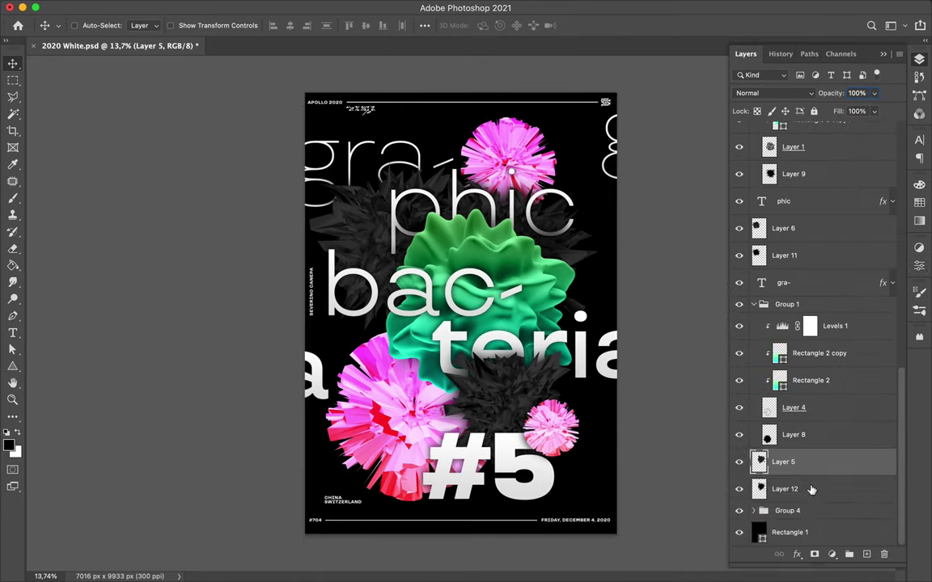
Reposition Layer 5 and Layer 12 and target the Rectangle 2 copy 7 mask.
mouse_move(535, 227)
left_mouse_down()
mouse_move(592, 262)
mouse_move(615, 289)
left_mouse_up()
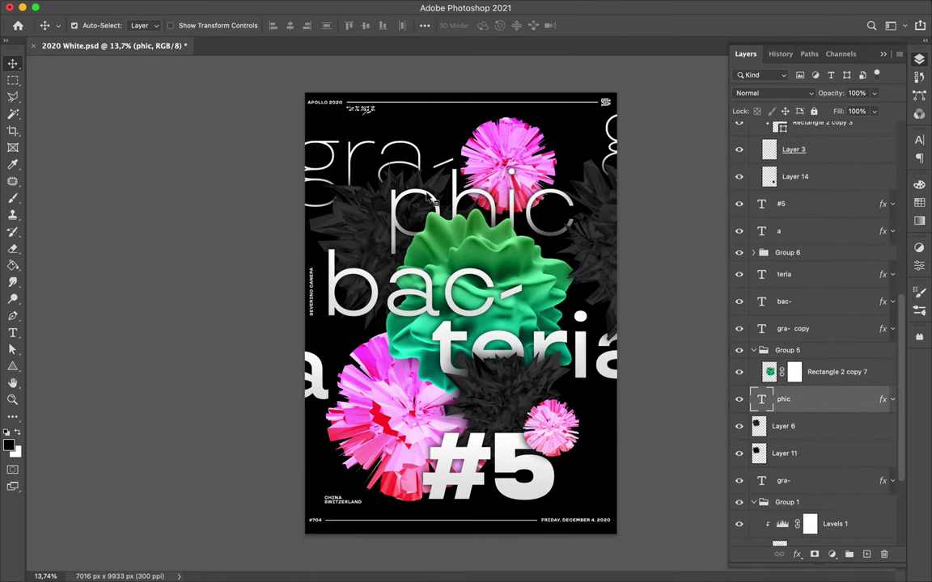
left_click(794, 372)
key("b")
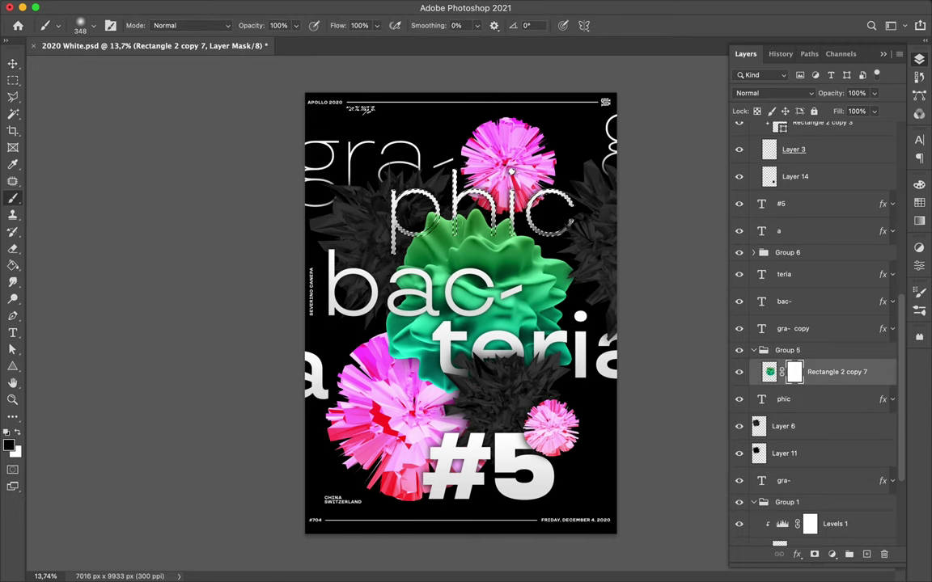
key("v")
scroll(511, 172, "up", 5)
Rasterize the phic copy, blur it, move it into Group 5 above the blob, and set Multiply.
left_click(826, 399)
right_click(826, 399)
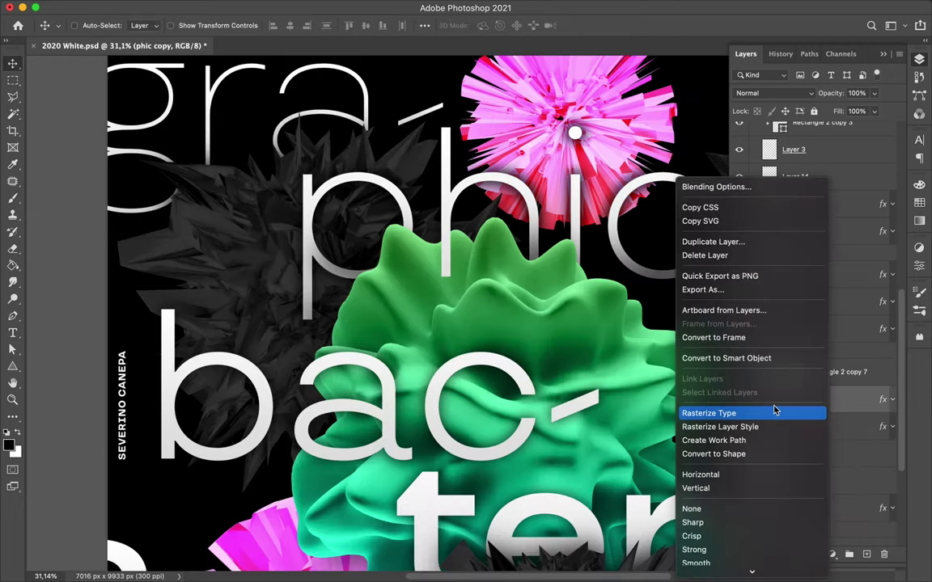
left_click(777, 410)
left_click(919, 59)
left_click(312, 7)
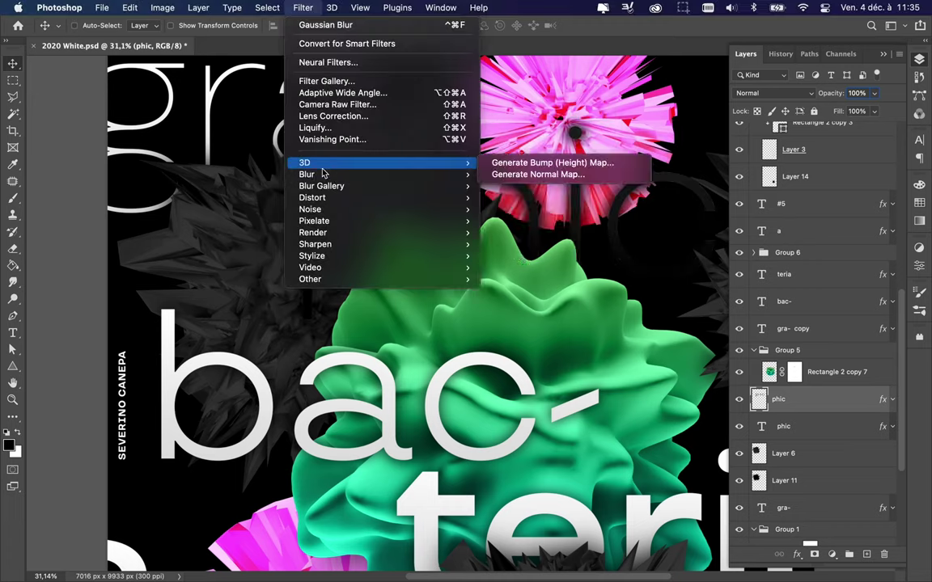
left_click(502, 211)
left_click(745, 73)
left_click(312, 6)
left_click_drag(778, 426, 786, 351)
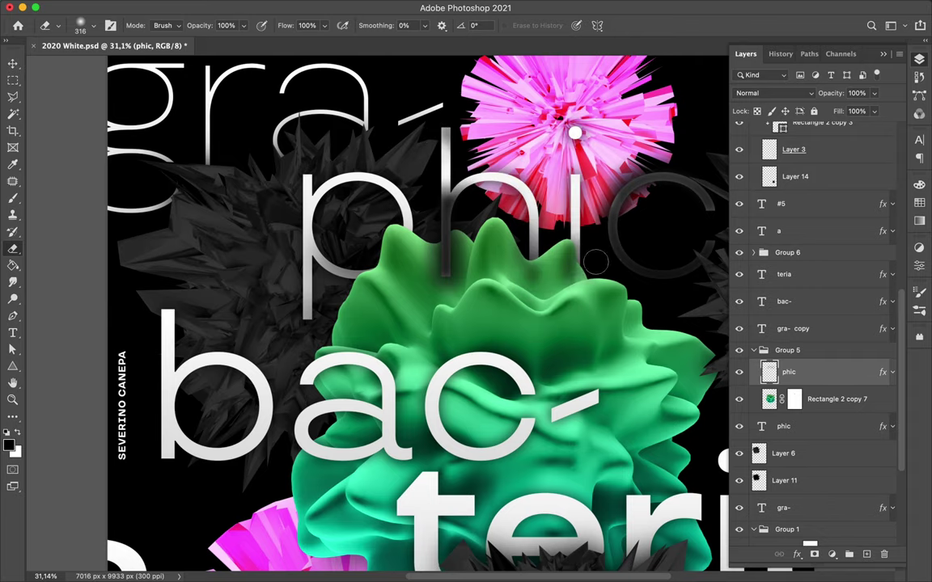
left_click(773, 93)
left_click(692, 127)
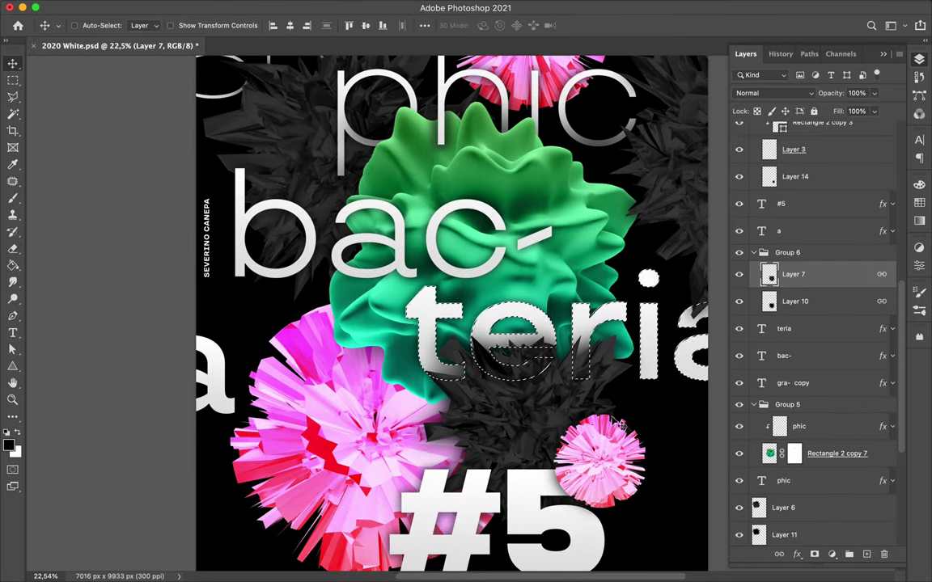
Load the teria letters as a selection and pick a hard round brush.
left_click(761, 329, "ctrl")
key("b")
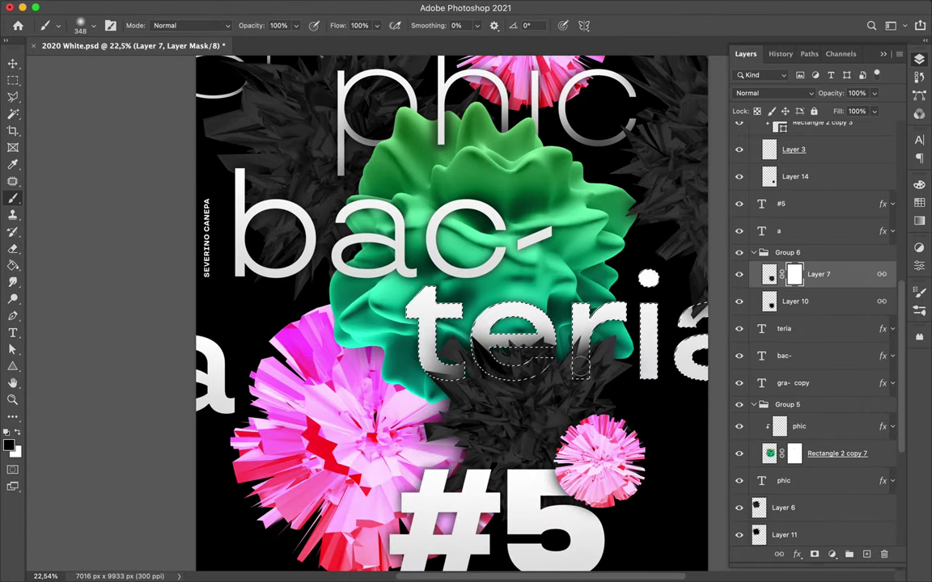
left_click(58, 25)
double_click(63, 233)
Save the poster, fit it to the view, and select the black background rectangle.
key("ctrl+s")
key("ctrl+0")
key("v")
scroll(431, 346, "down", 2)
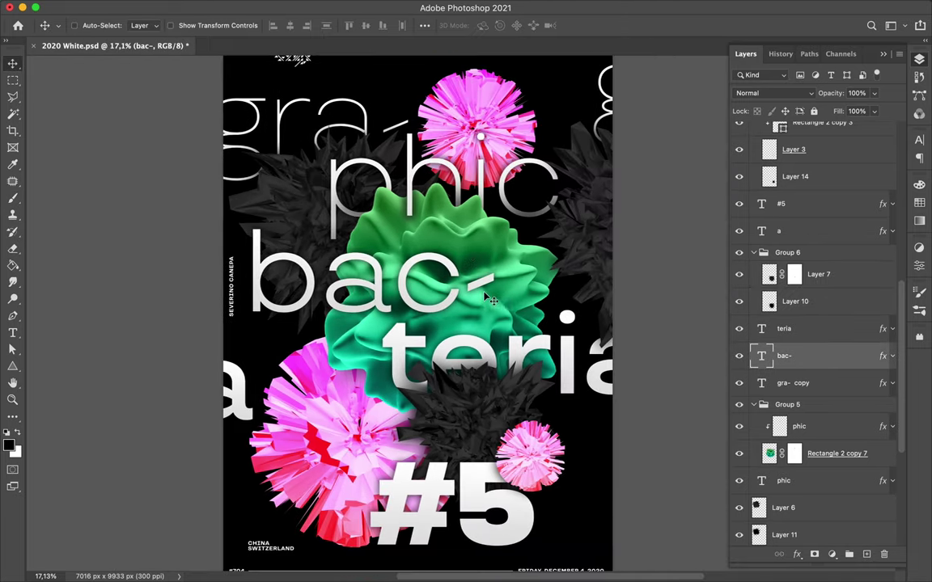
left_click(287, 303, "ctrl")
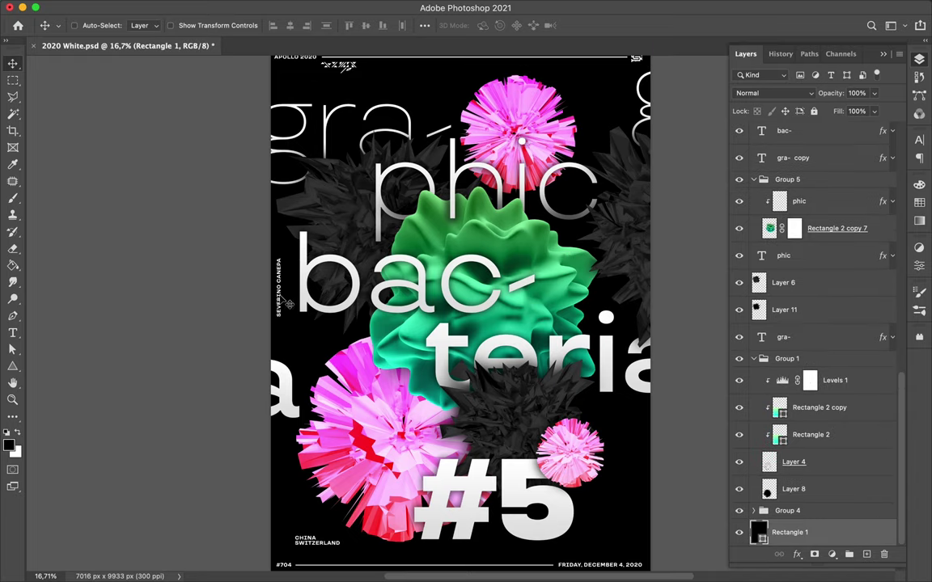
Draw a new white bar shape beside the lettering and move it into Group 4.
left_click(280, 299, "ctrl")
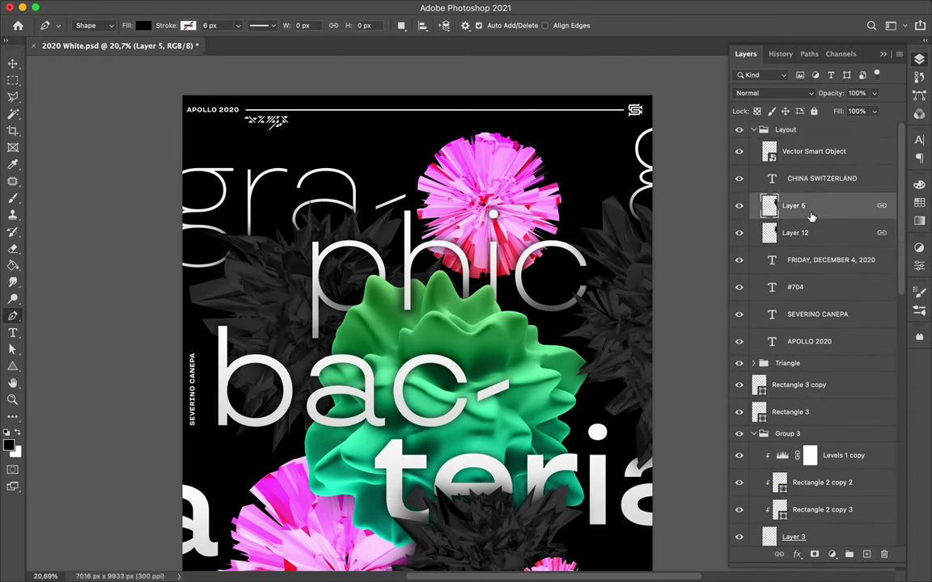
left_click(551, 147)
left_click(601, 147)
left_click(601, 174)
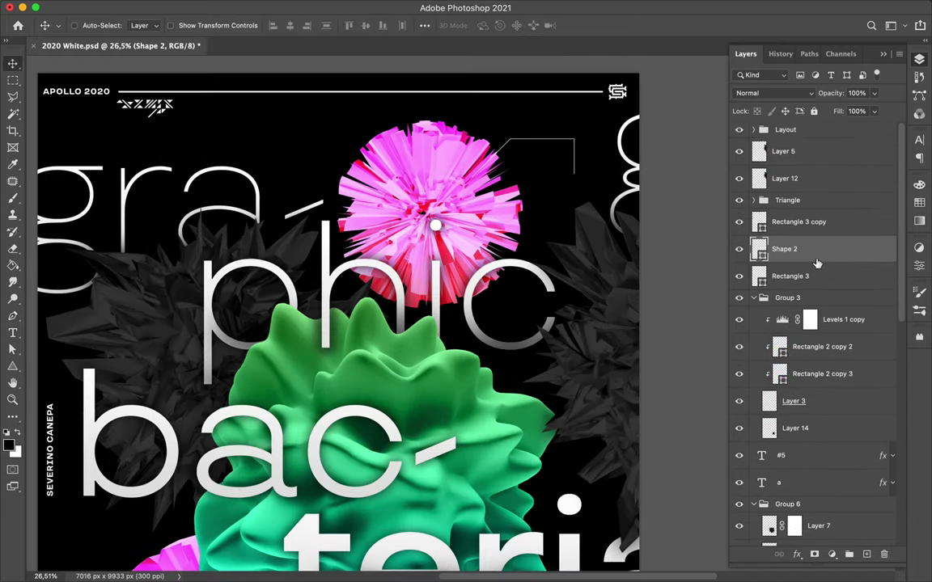
left_click_drag(813, 270, 812, 524)
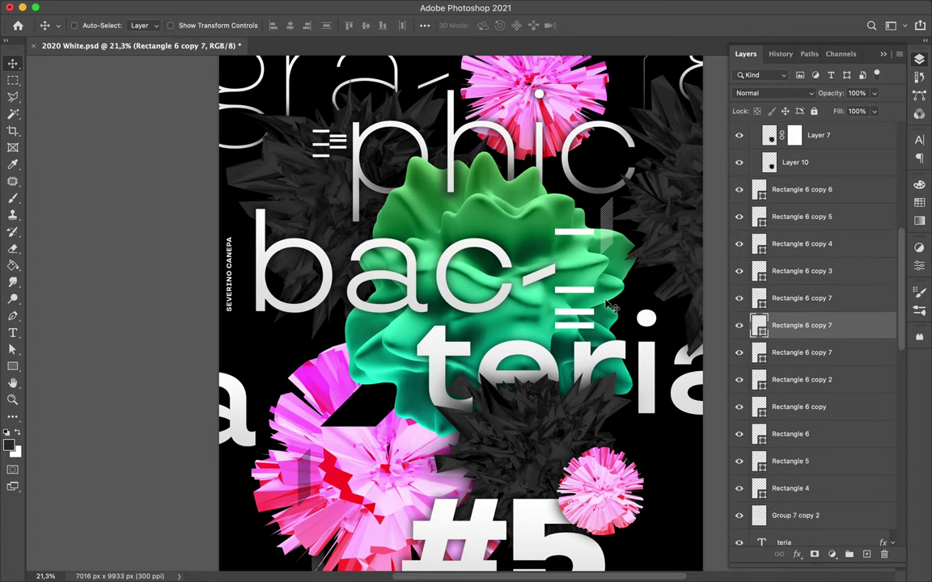
Place a duplicate white stripe near the lettering and shift the green blob's Hue to +128.
left_click_drag(322, 150, 680, 336)
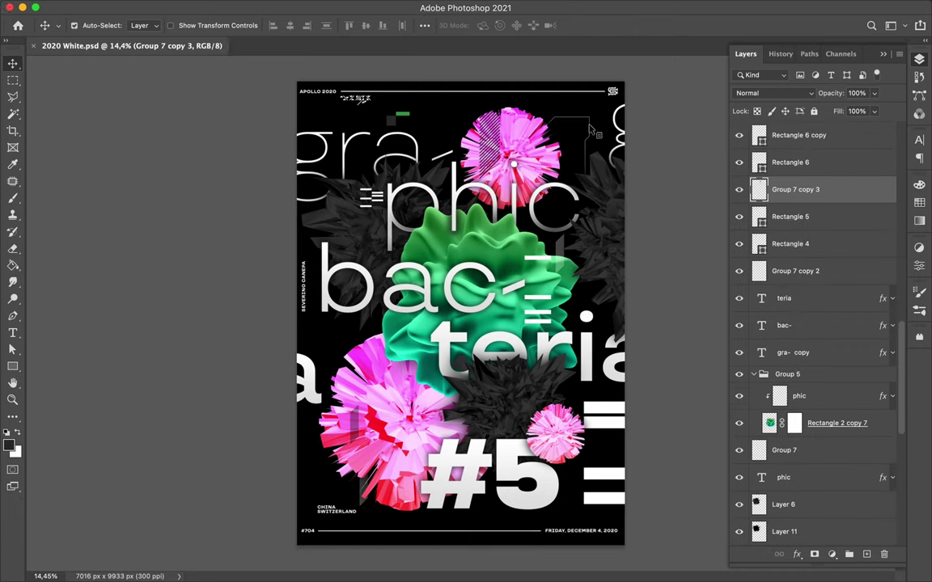
scroll(809, 404, "down", 5)
left_click(825, 532)
key("u")
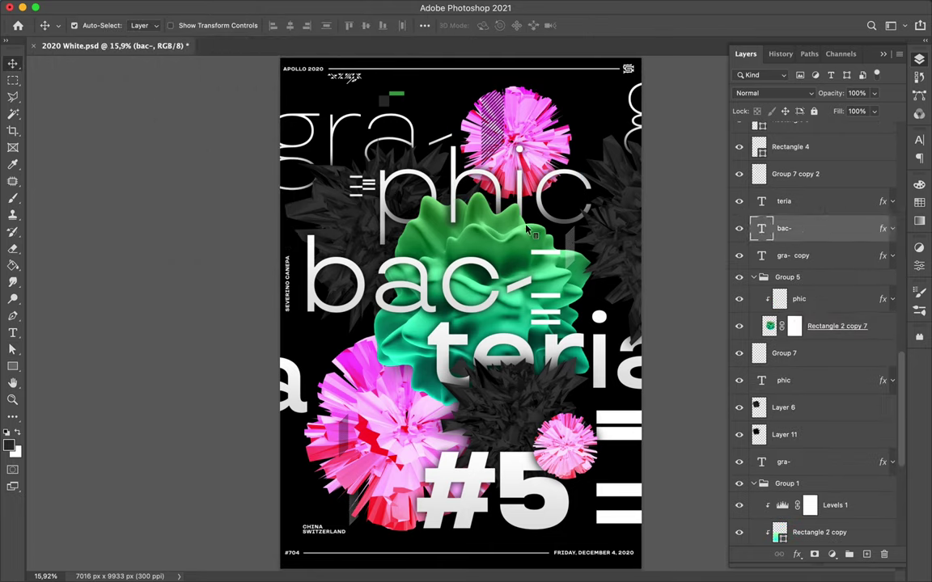
left_click_drag(883, 332, 869, 340)
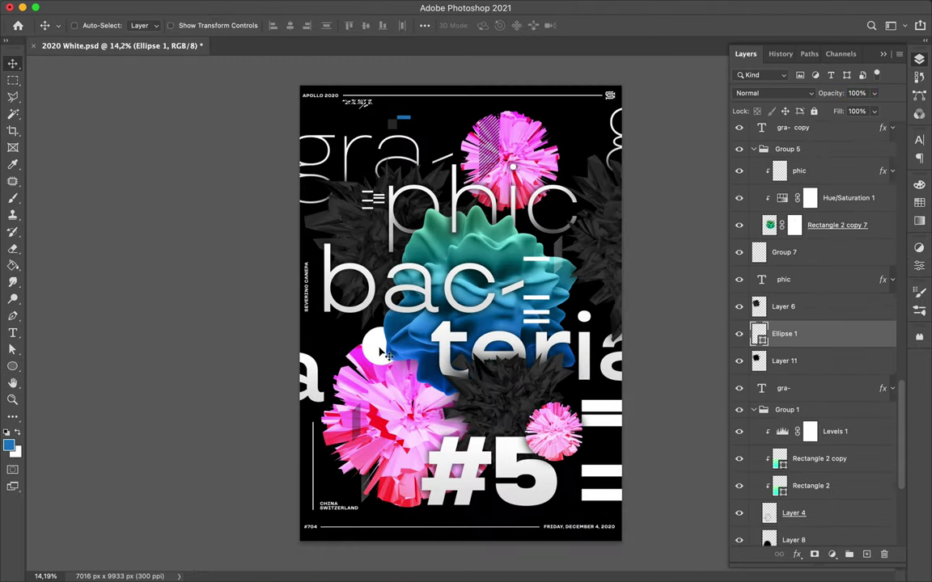
Convert Ellipse 1 to a smart object and apply Despeckle, cancelling Dust & Scratches.
left_click(302, 7)
left_click(465, 266)
left_click(482, 222)
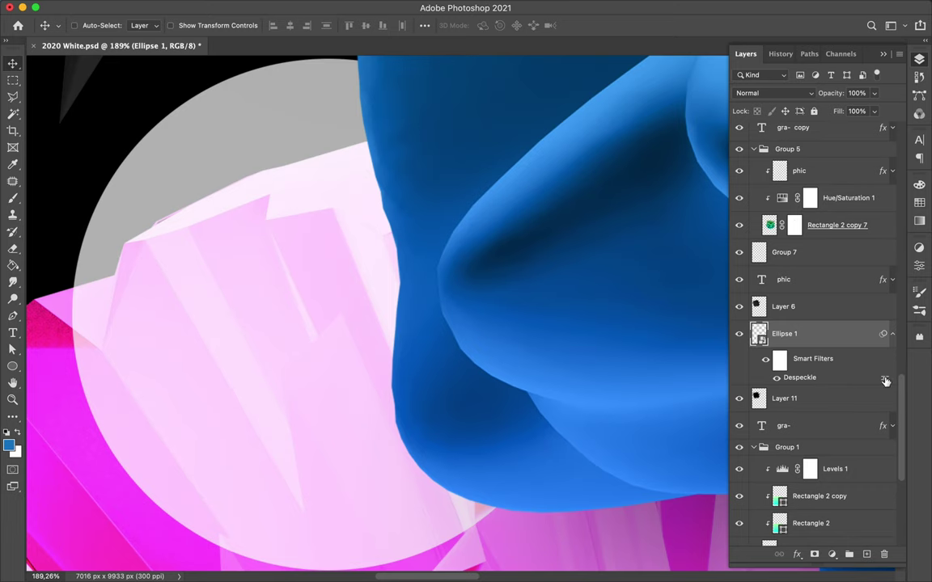
left_click(328, 6)
left_click(525, 223)
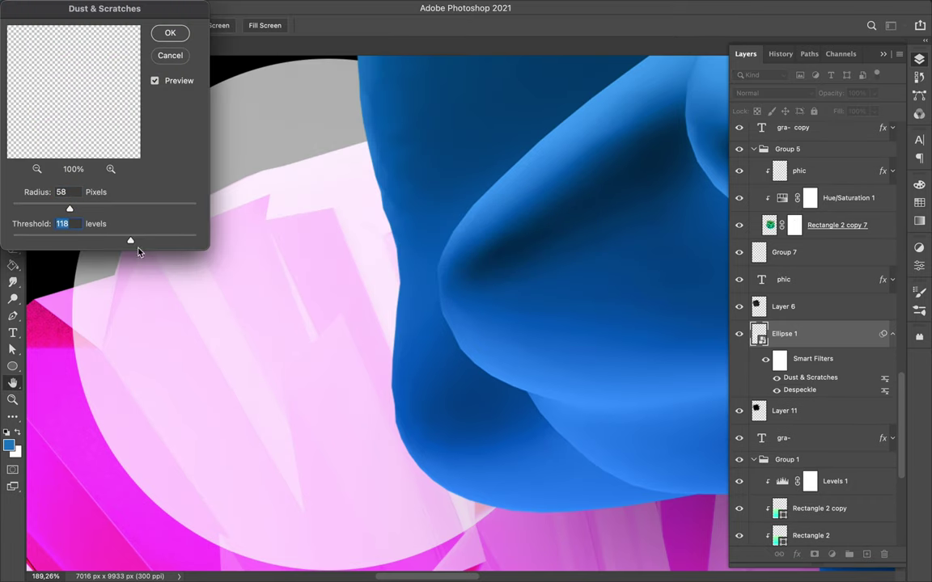
left_click(162, 58)
Apply Add Noise to the circle at about 292%.
left_click(419, 8)
left_click(489, 205)
left_click_drag(63, 208, 91, 208)
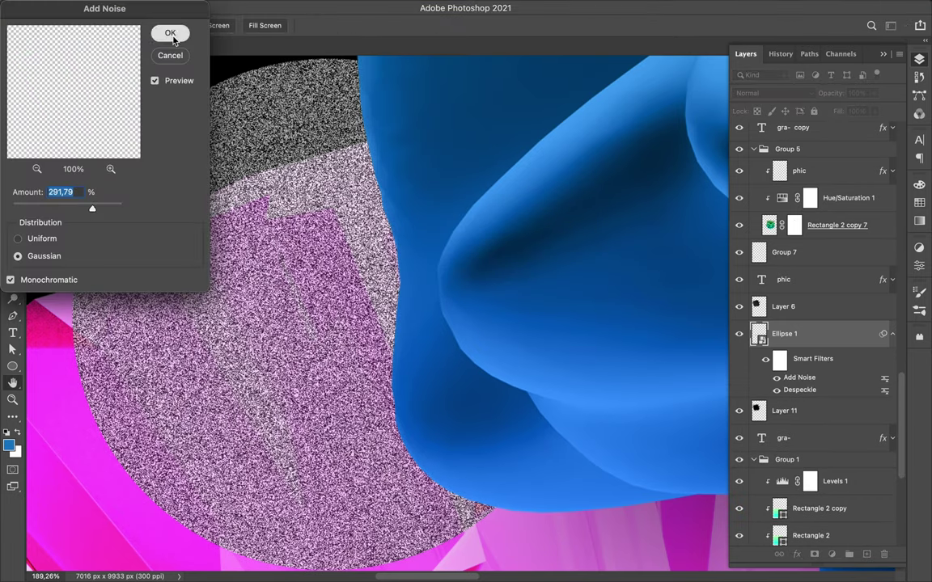
left_click(161, 33)
Discard a trial Levels adjustment and apply Gaussian Blur to the noisy circle.
left_click(919, 185)
mouse_move(856, 389)
left_mouse_down()
mouse_move(744, 393)
mouse_move(717, 381)
left_mouse_up()
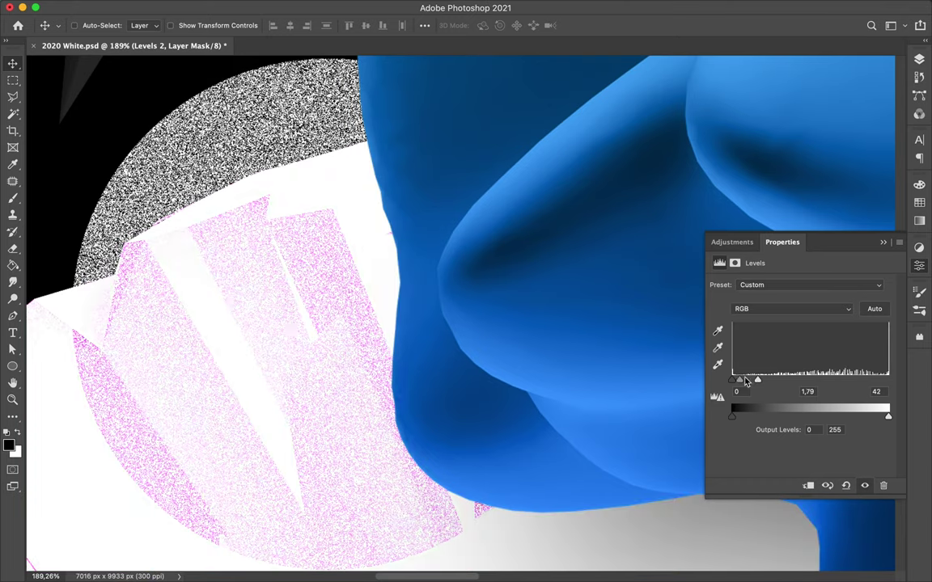
scroll(564, 251, "down", 3)
key("Delete")
left_click(314, 8)
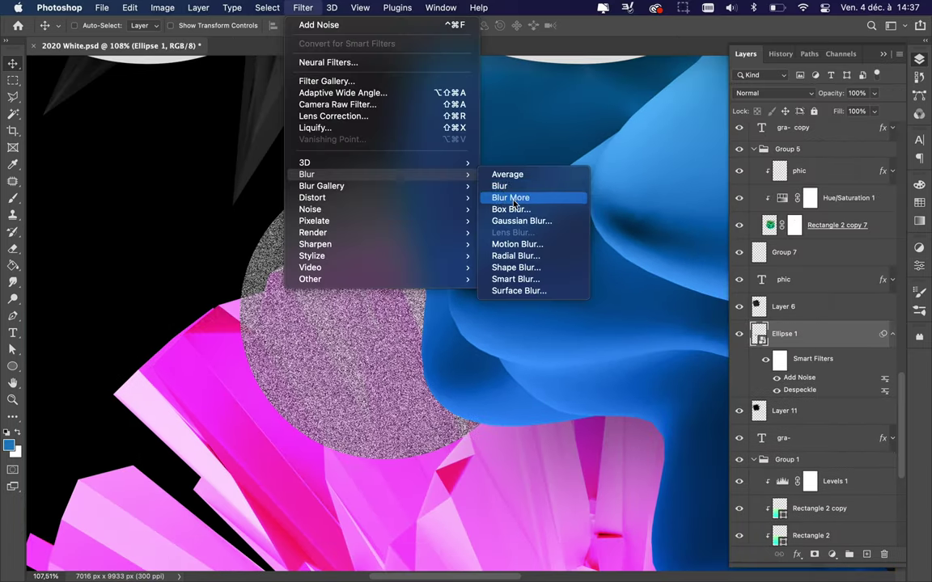
left_click(530, 218)
key("Return")
Draw Ellipse 2 over the textured circle, place it below, and set 43% fill.
key("u")
left_click_drag(245, 175, 521, 454)
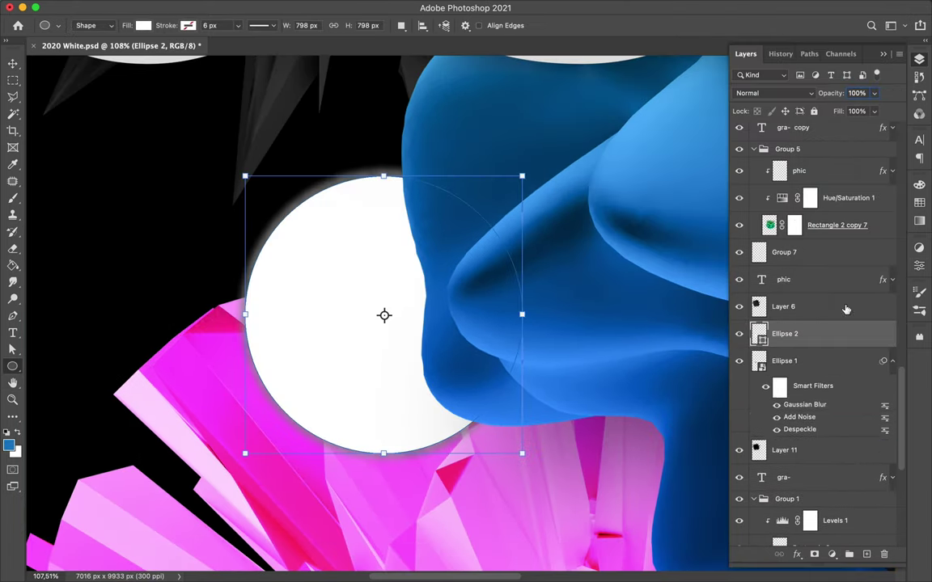
left_click_drag(809, 330, 826, 428)
key("shift+4")
key("shift+3")
Load Ellipse 2 as a selection and clear the grey inside the textured circle.
left_click(759, 422, "ctrl")
left_click(785, 306)
left_click(809, 333)
key("Delete")
key("ctrl+z")
Add a Levels adjustment clipped to the circle and merge them together.
left_click(831, 554)
mouse_move(869, 386)
left_mouse_down()
mouse_move(834, 384)
mouse_move(807, 402)
left_mouse_up()
left_click(825, 348, "alt")
left_click(809, 361)
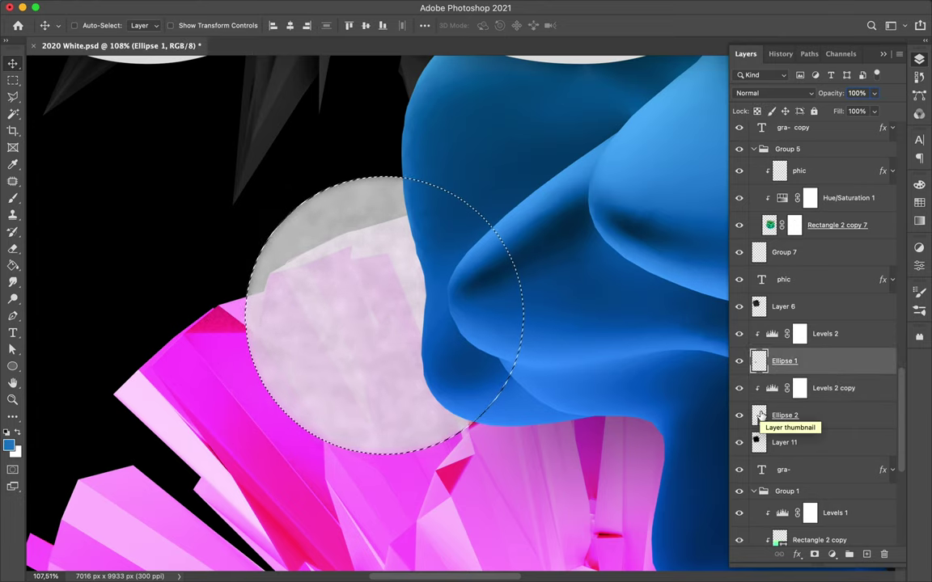
key("ctrl+d")
key("ctrl+0")
Duplicate the textured circle and scatter the copies, one above Group 5.
key("ctrl+e")
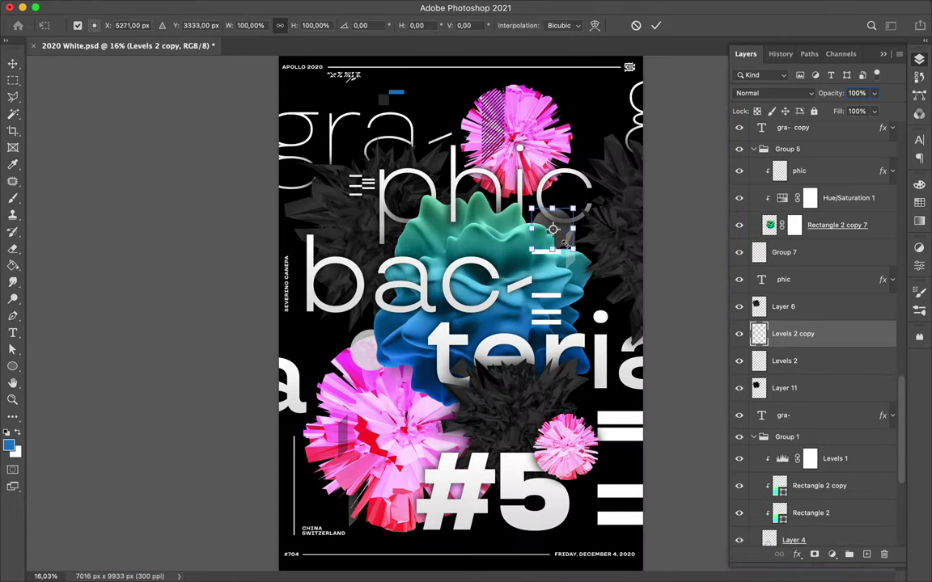
key("Return")
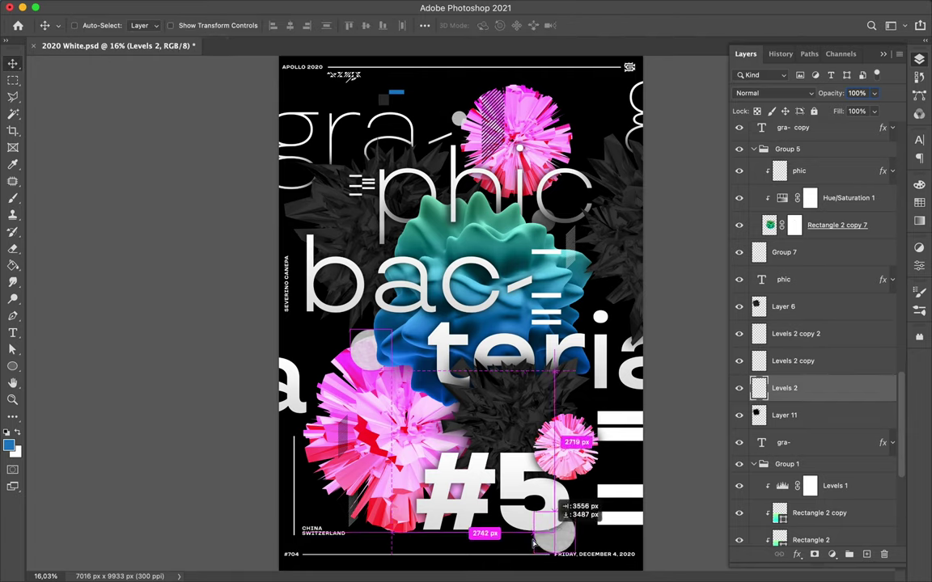
key("ctrl+j")
key("ctrl+j")
left_click_drag(796, 504, 815, 263)
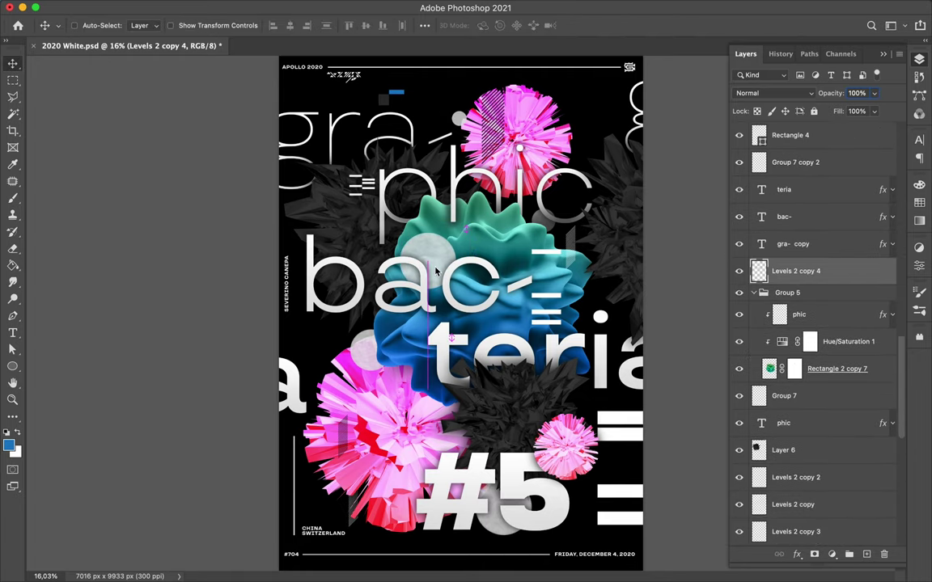
left_click_drag(397, 92, 418, 98)
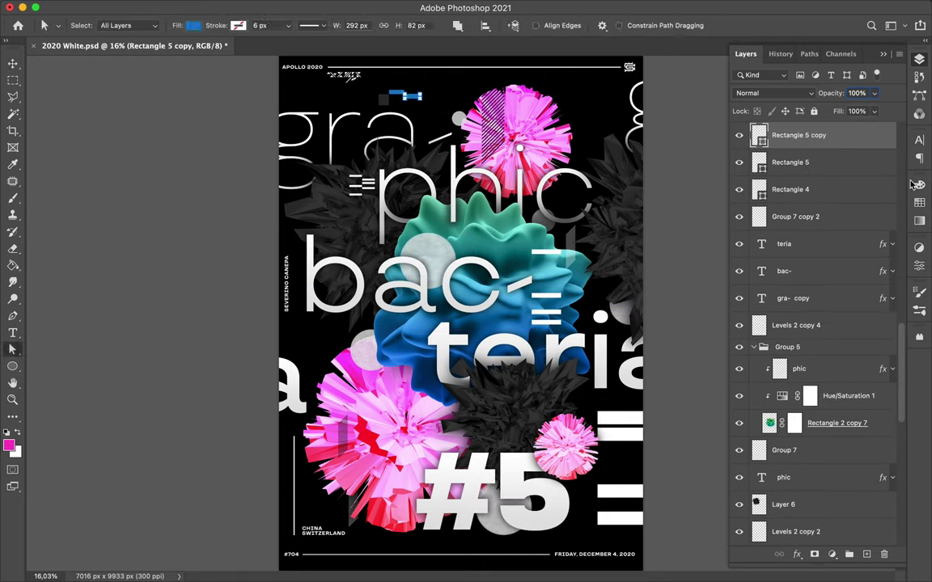
Duplicate a small bar and place the copy near the header mark.
left_click(919, 202)
scroll(363, 524, "up", 2)
key("Return")
scroll(321, 471, "down", 2)
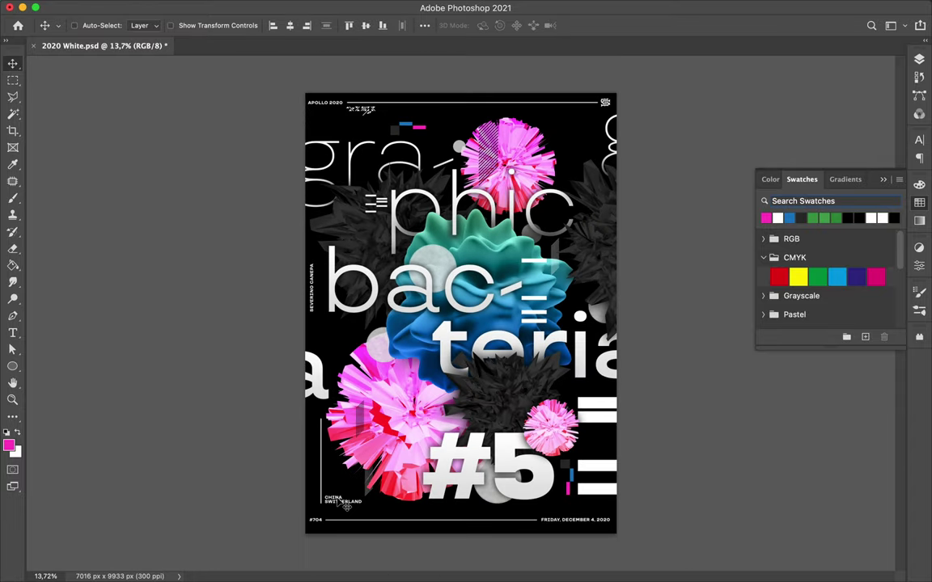
Move hatched strip group Group 7 copy 4 near the top of the layer stack.
scroll(460, 216, "up", 2)
left_click(919, 59)
mouse_move(801, 415)
left_mouse_down()
mouse_move(793, 119)
mouse_move(793, 130)
left_mouse_up()
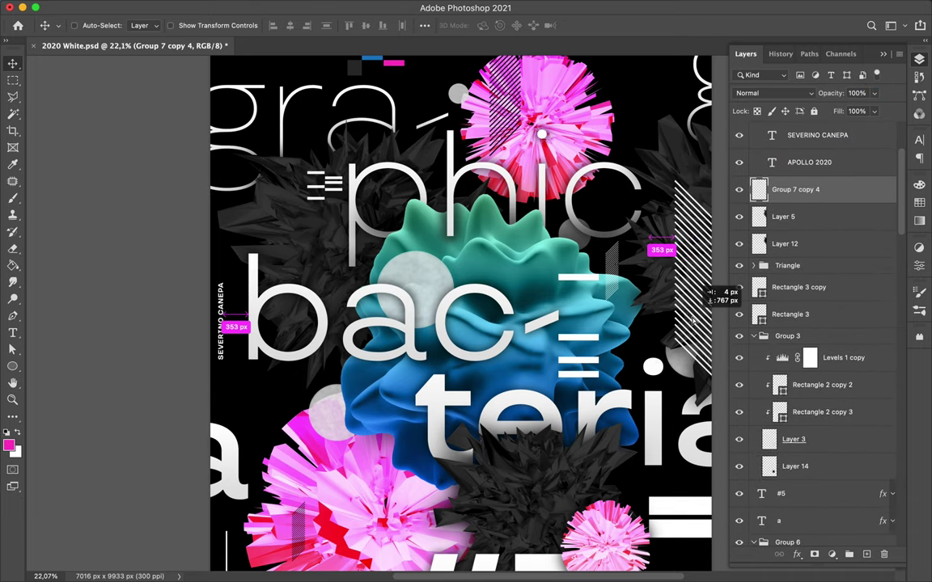
scroll(615, 392, "down", 2)
Check the stripe rectangles, Layer 3, and the Multiply Layer 14.
left_click(599, 404, "ctrl")
left_click(553, 426, "ctrl")
left_click(522, 426, "ctrl")
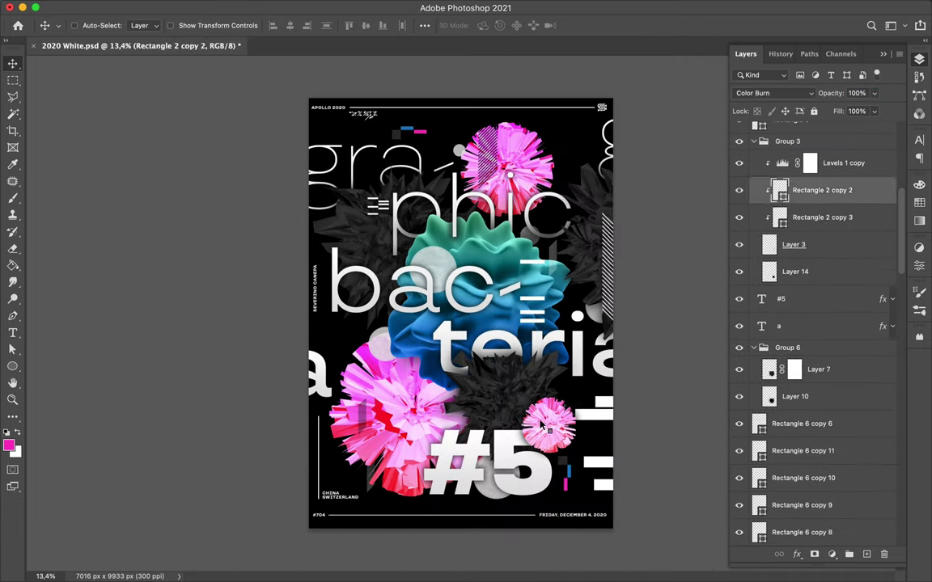
left_click(844, 245)
left_click(493, 384, "ctrl")
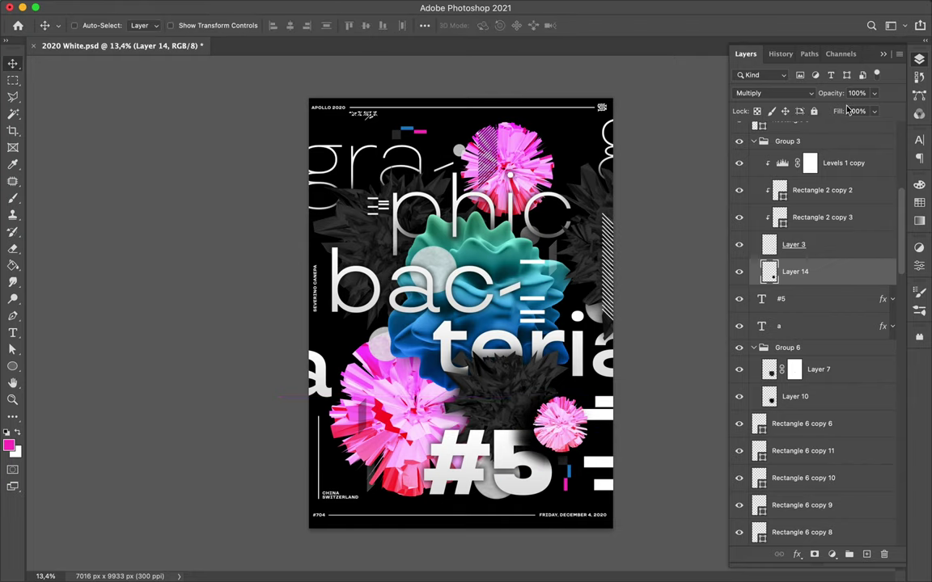